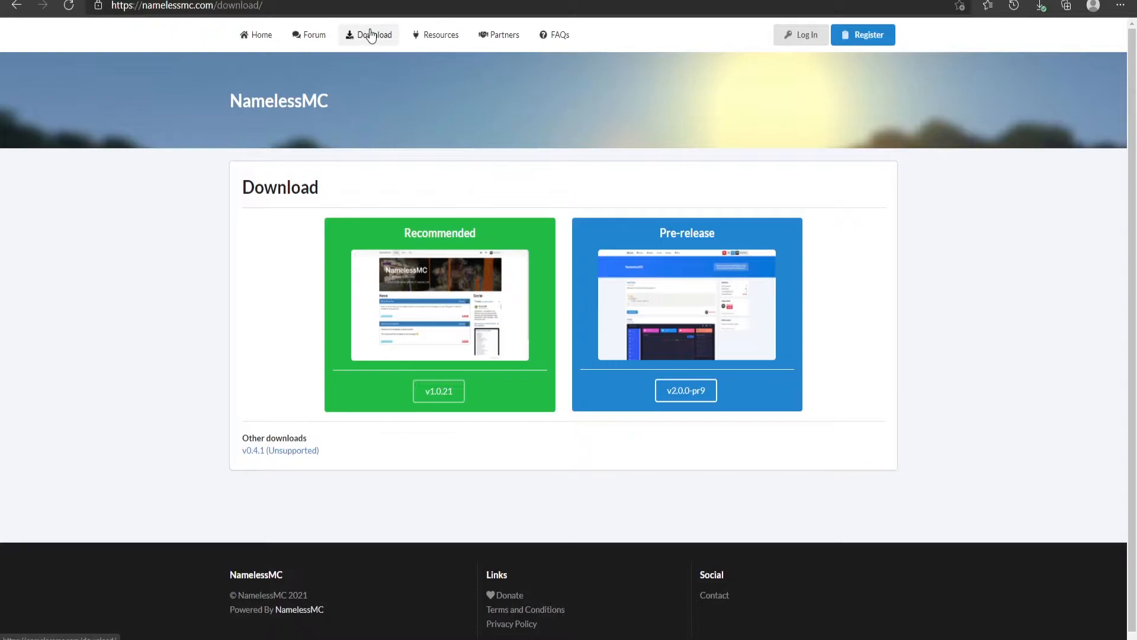
Download the v2.0.0-pr9 pre-release of NamelessMC and close the release page
{"action": "left_click", "coordinate": [687, 391]}
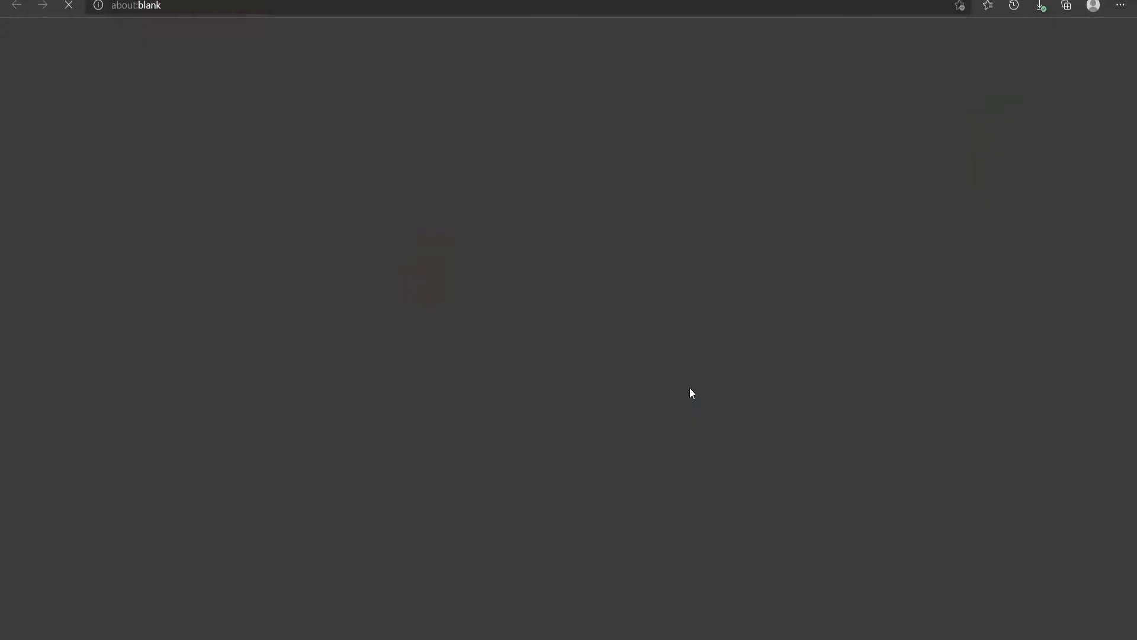
{"action": "scroll", "coordinate": [399, 262], "scroll_direction": "down", "scroll_amount": 5}
{"action": "scroll", "coordinate": [430, 417], "scroll_direction": "up", "scroll_amount": 6}
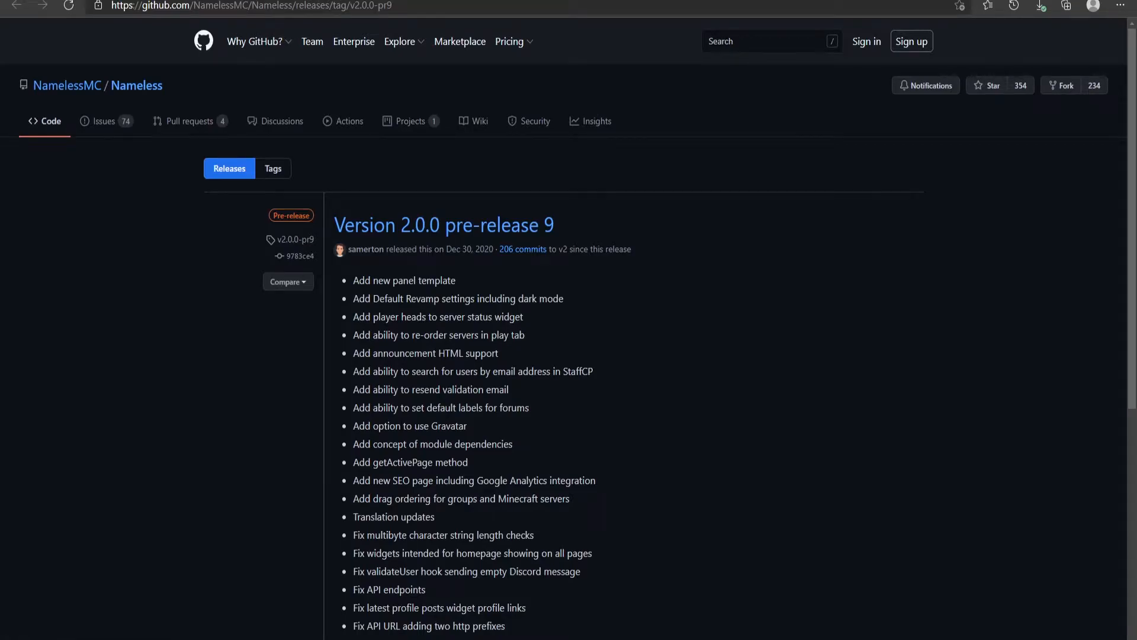
{"action": "key", "text": "ctrl+w"}
{"action": "left_click", "coordinate": [83, 0]}
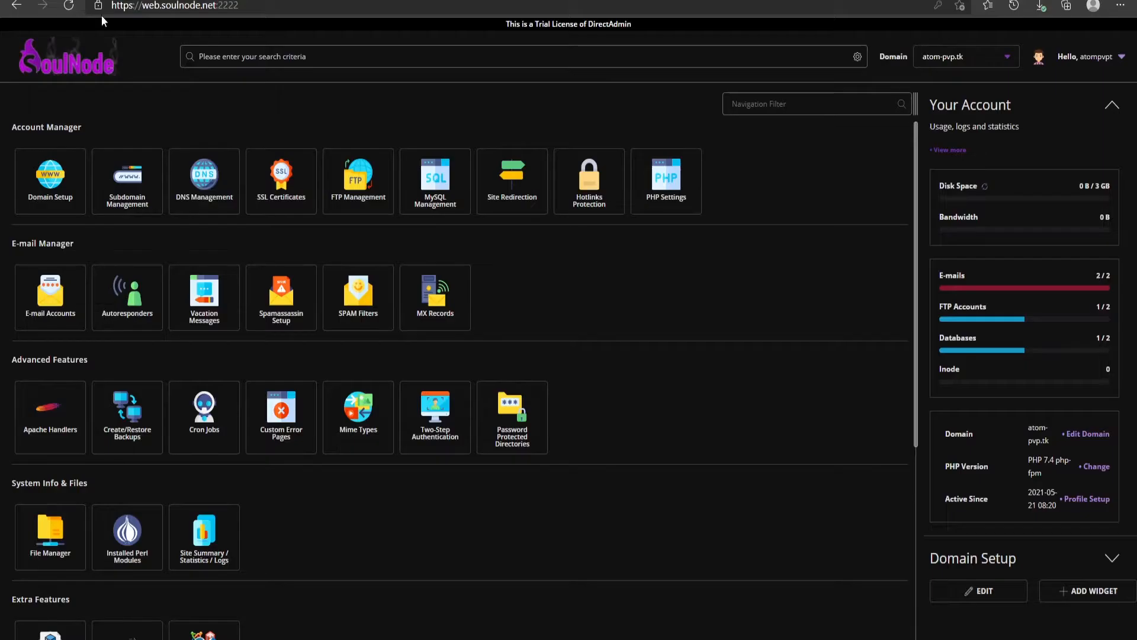
In the File Manager, open the domain's public_html folder and create a new folder named forums there
{"action": "left_click", "coordinate": [49, 542]}
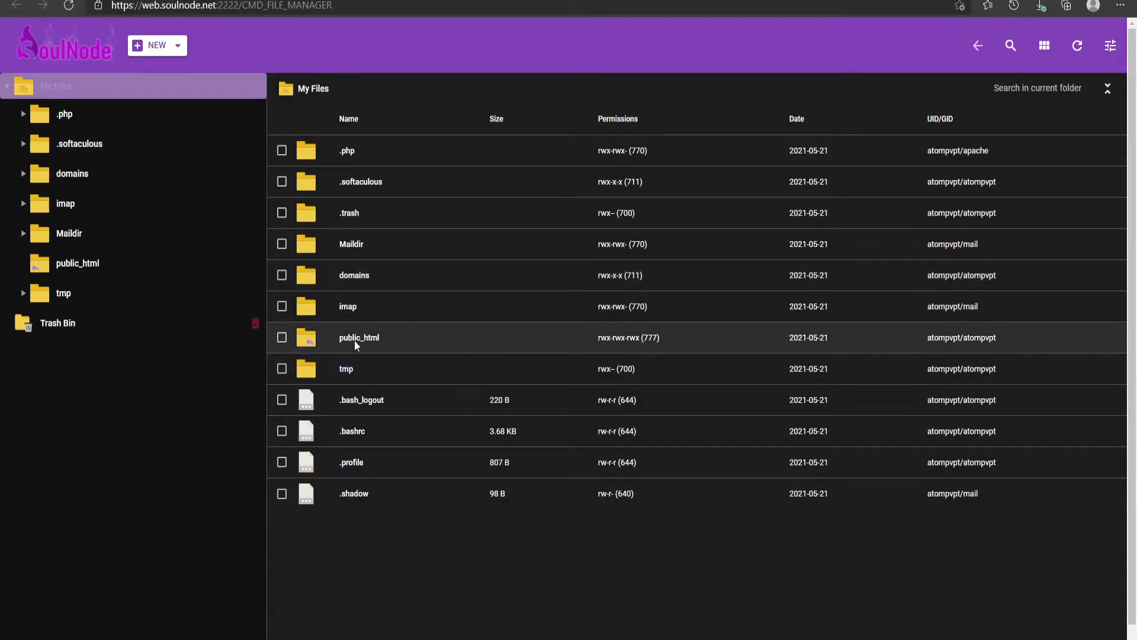
{"action": "double_click", "coordinate": [354, 340]}
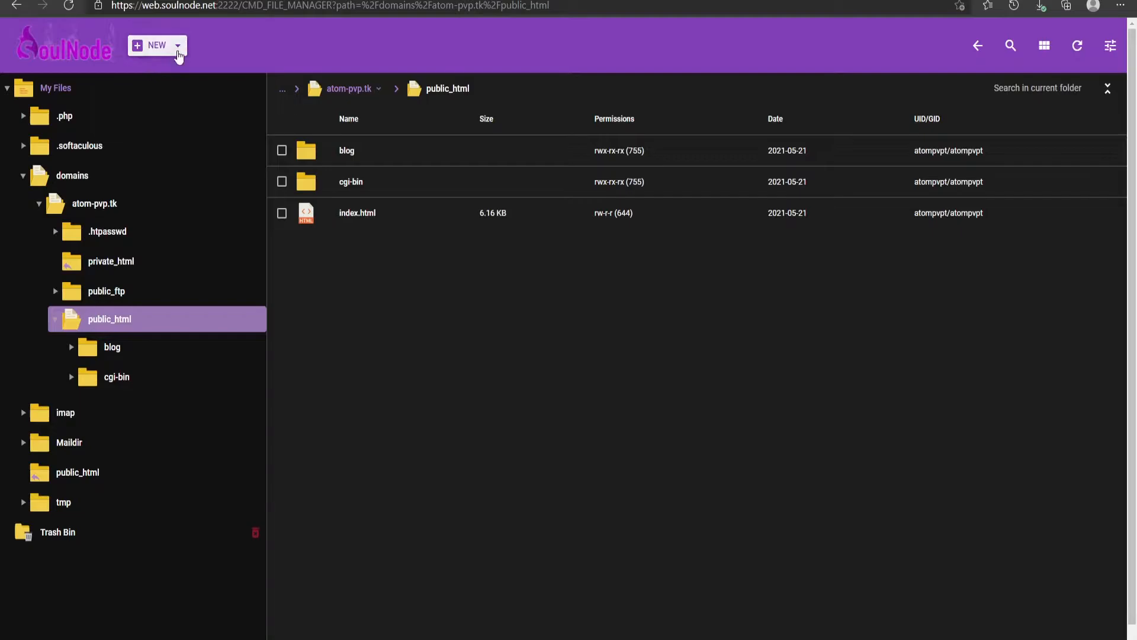
{"action": "left_click", "coordinate": [157, 45]}
{"action": "left_click", "coordinate": [130, 66]}
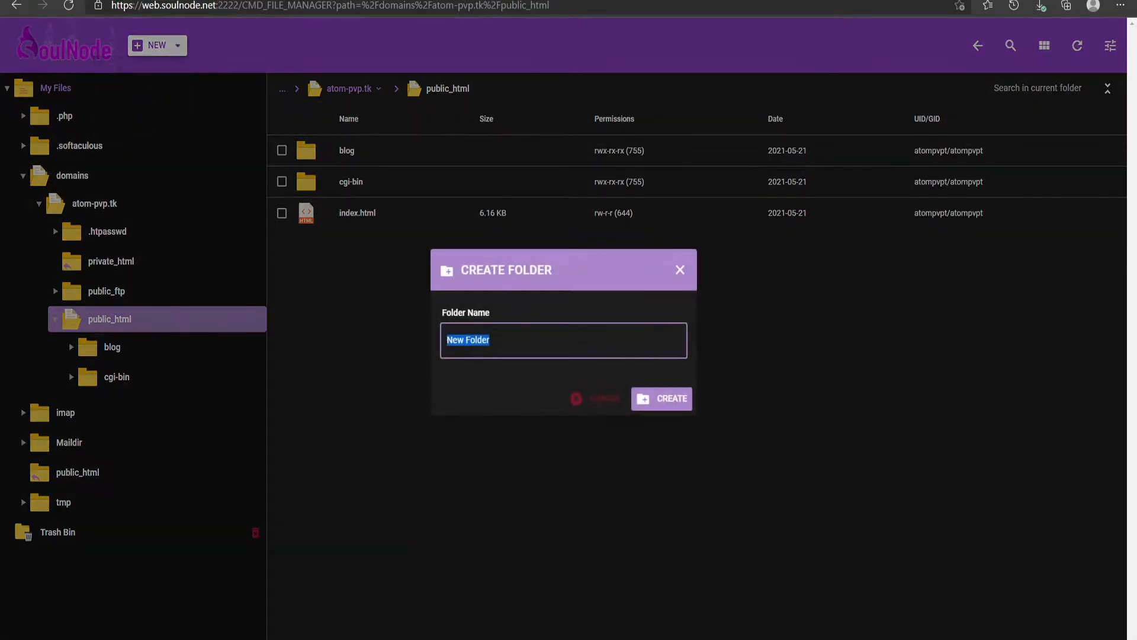
{"action": "type", "text": "forums"}
{"action": "left_click", "coordinate": [674, 403]}
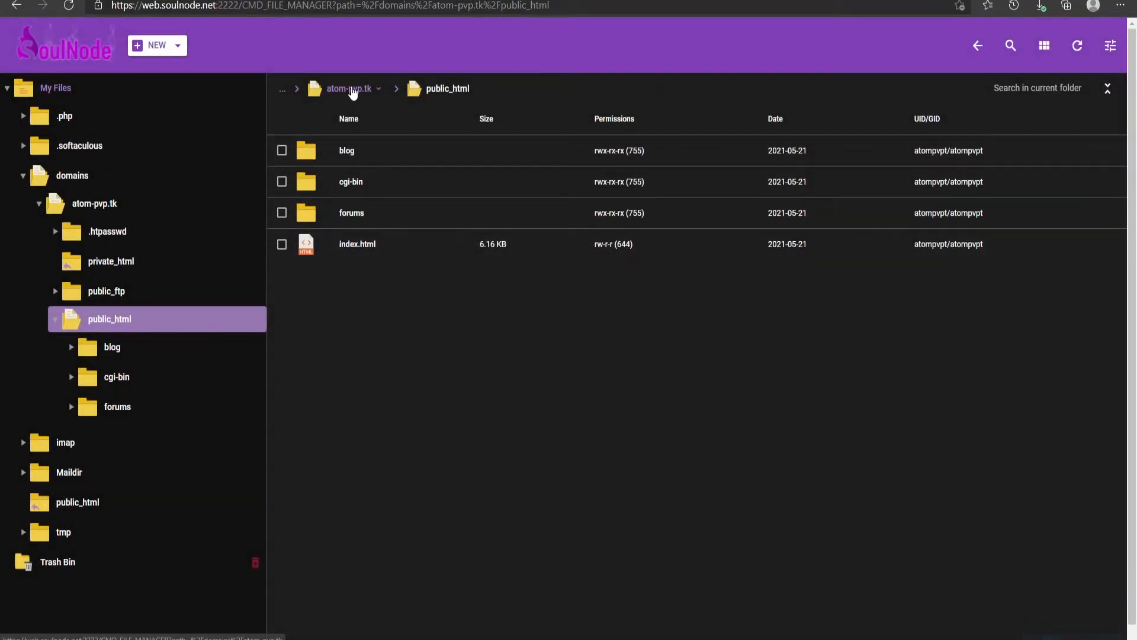
Open the forums folder and extract the Nameless-2.0.0-pr9 zip archive into it
{"action": "double_click", "coordinate": [336, 220]}
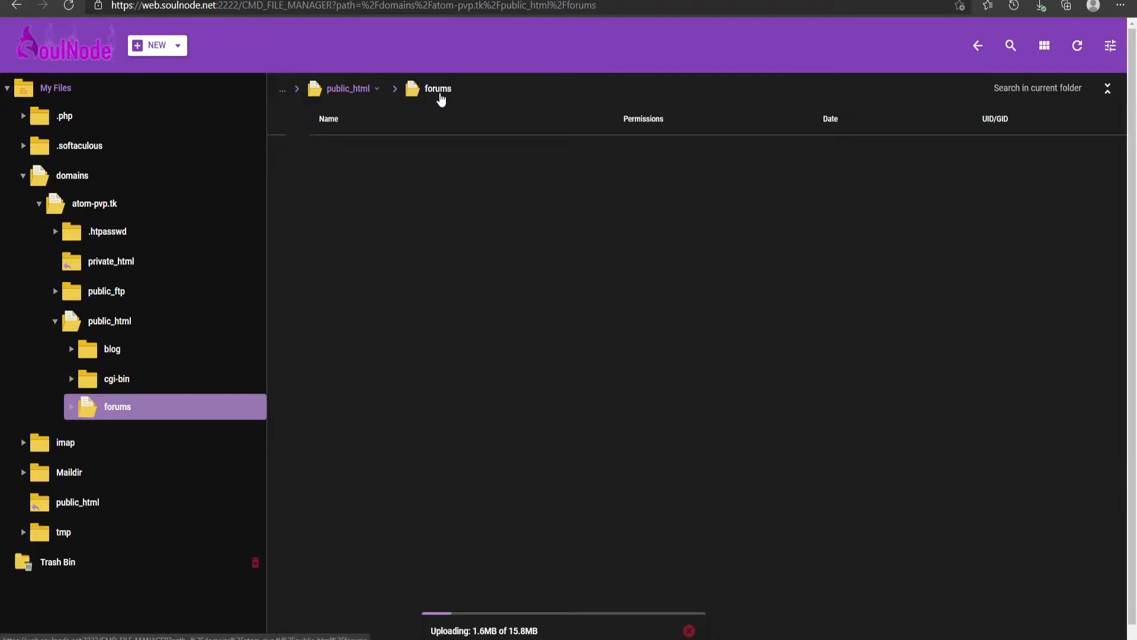
{"action": "right_click", "coordinate": [307, 159]}
{"action": "left_click", "coordinate": [331, 167]}
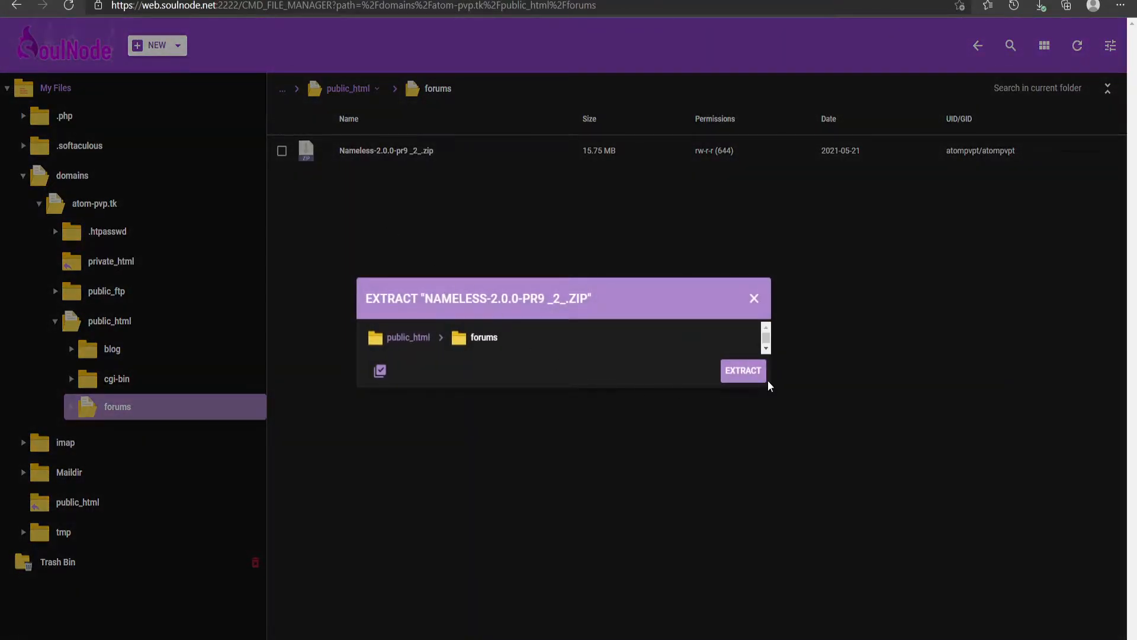
{"action": "left_click", "coordinate": [741, 371]}
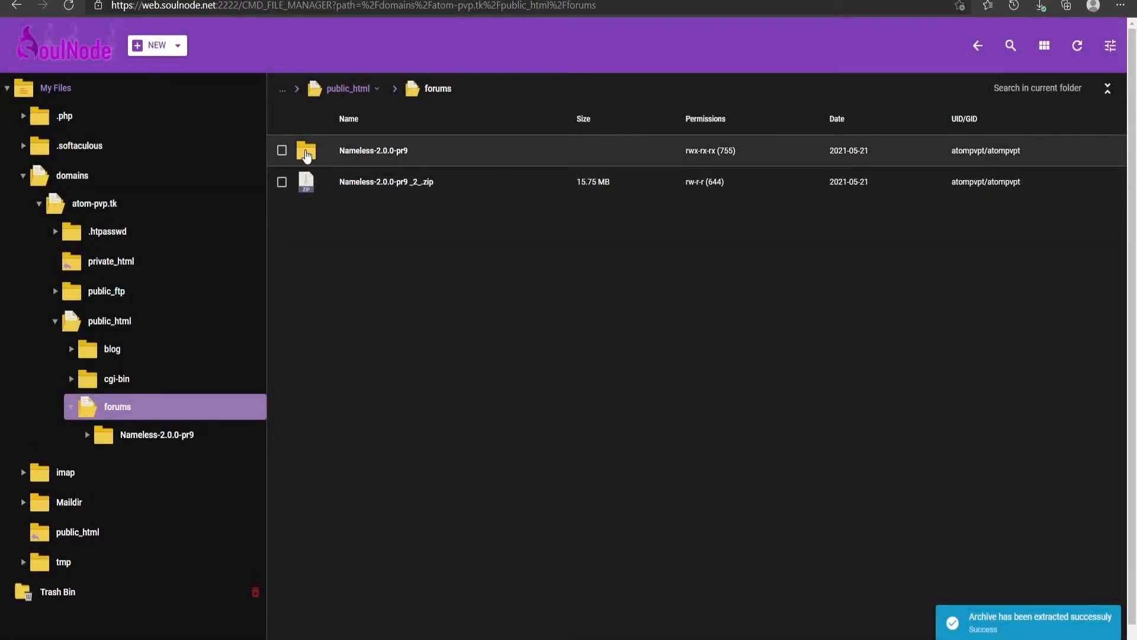
Move all contents of the extracted Nameless-2.0.0-pr9 folder up into the forums folder
{"action": "double_click", "coordinate": [307, 151]}
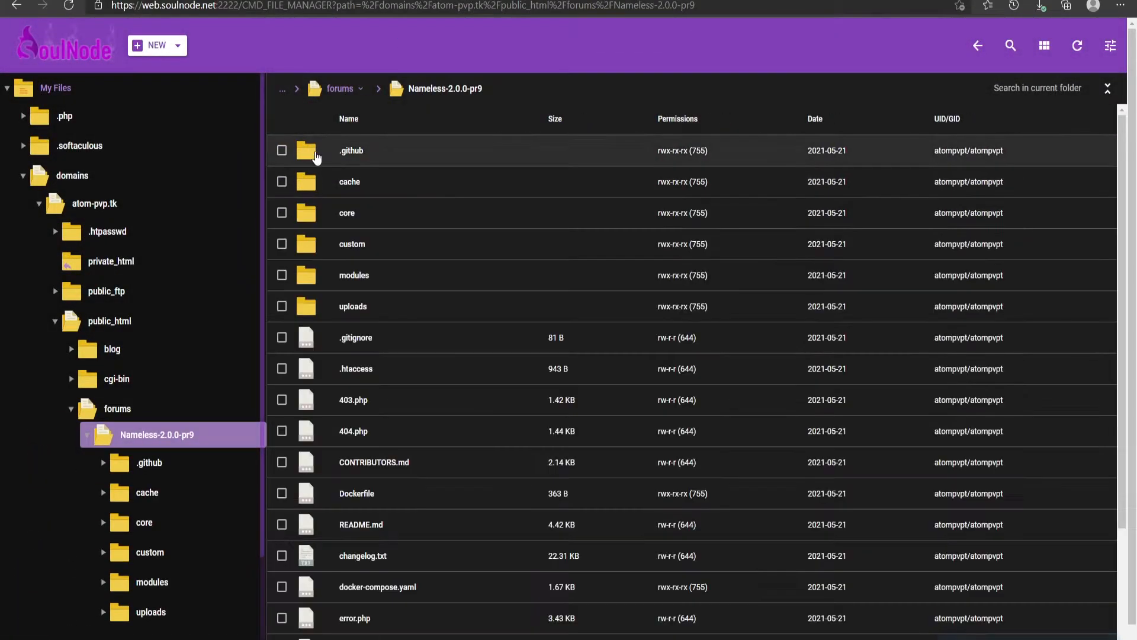
{"action": "left_click", "coordinate": [281, 150]}
{"action": "key", "text": "ctrl+a"}
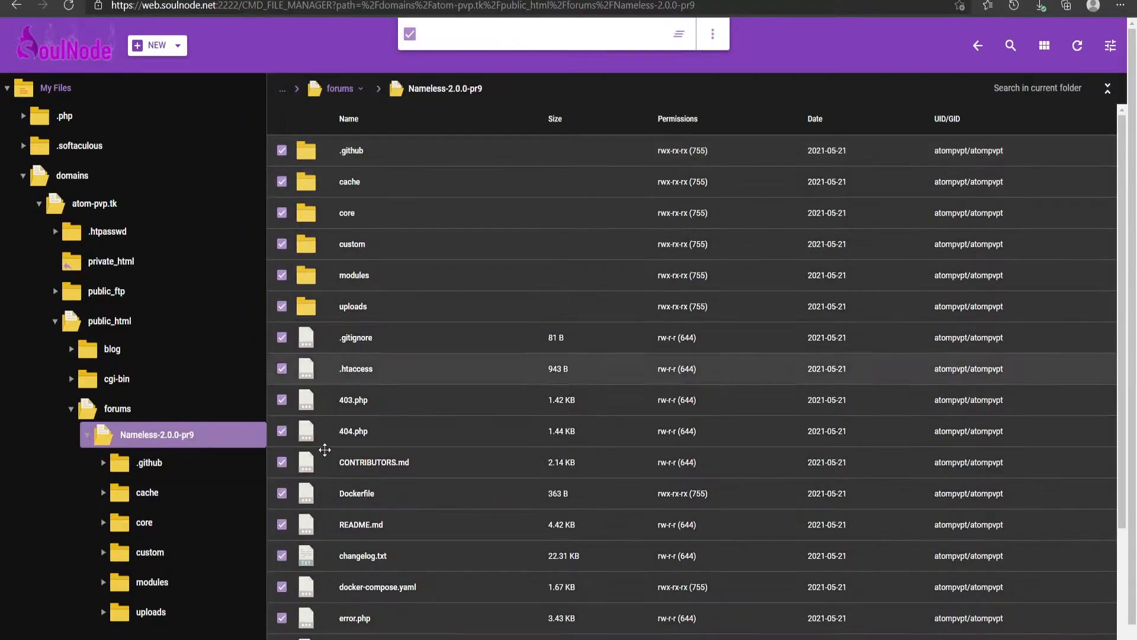
{"action": "scroll", "coordinate": [766, 267], "scroll_direction": "down", "scroll_amount": 3}
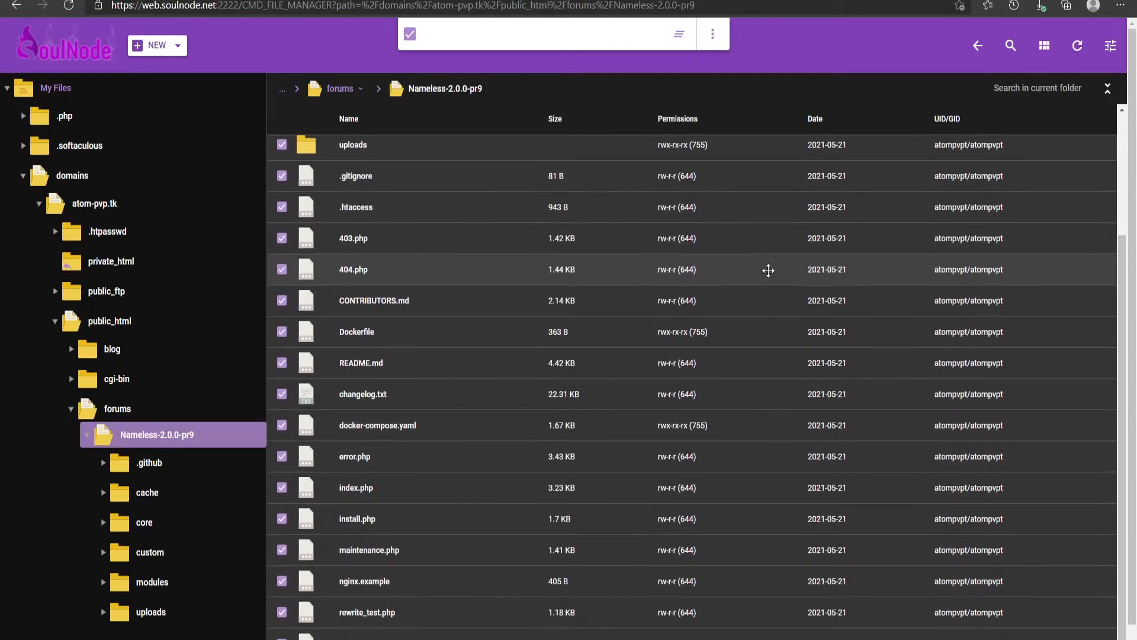
{"action": "left_click", "coordinate": [712, 34]}
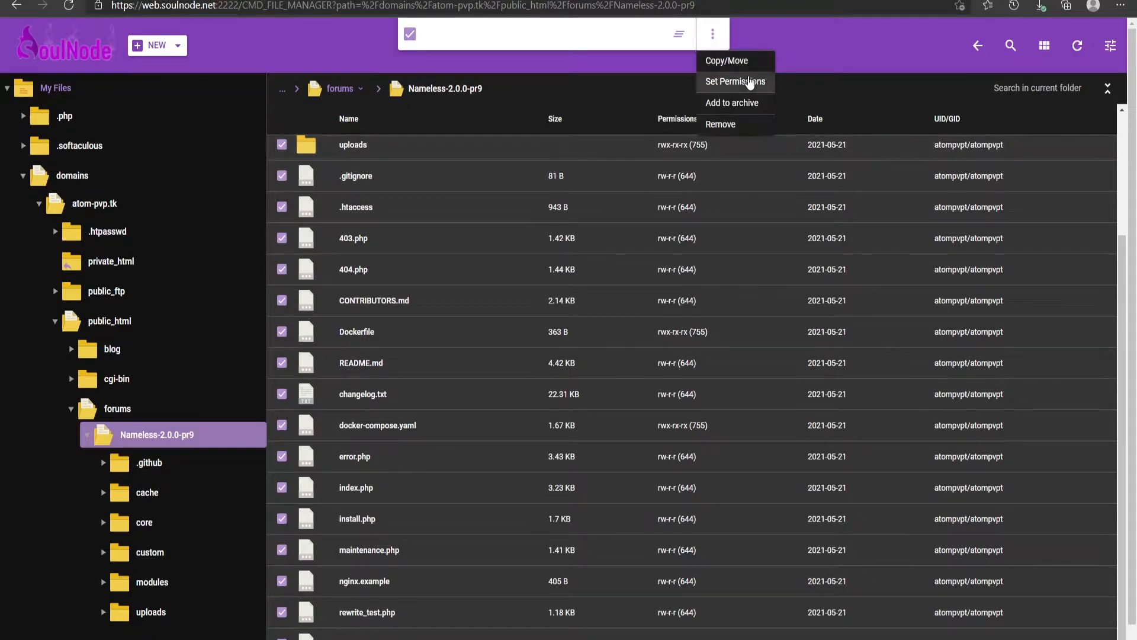
{"action": "left_click", "coordinate": [745, 61]}
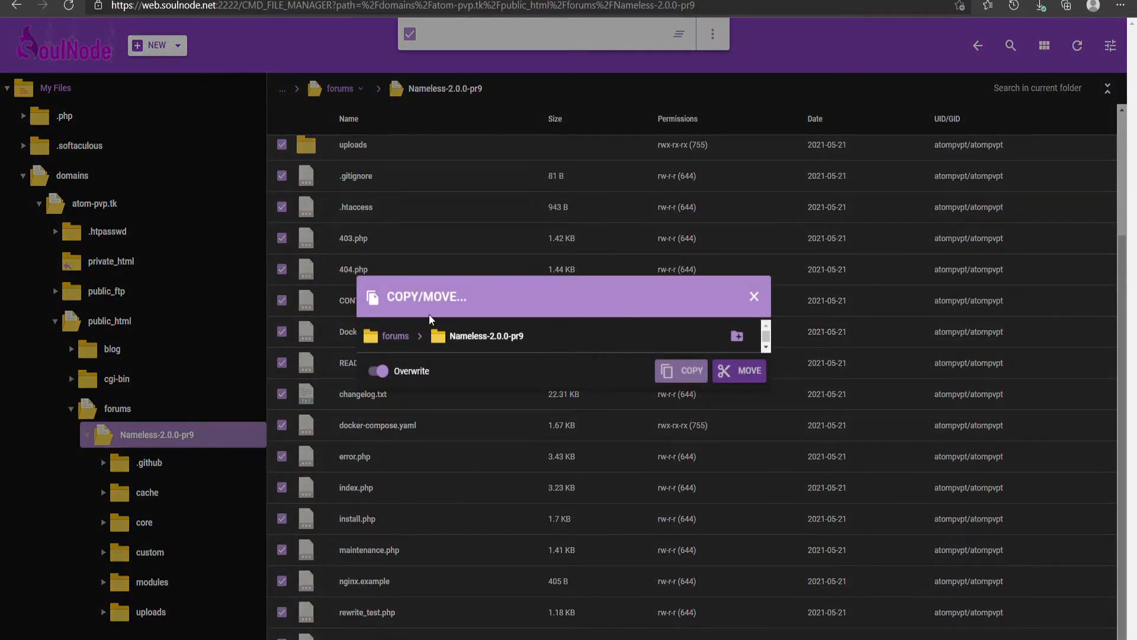
{"action": "left_click", "coordinate": [395, 336]}
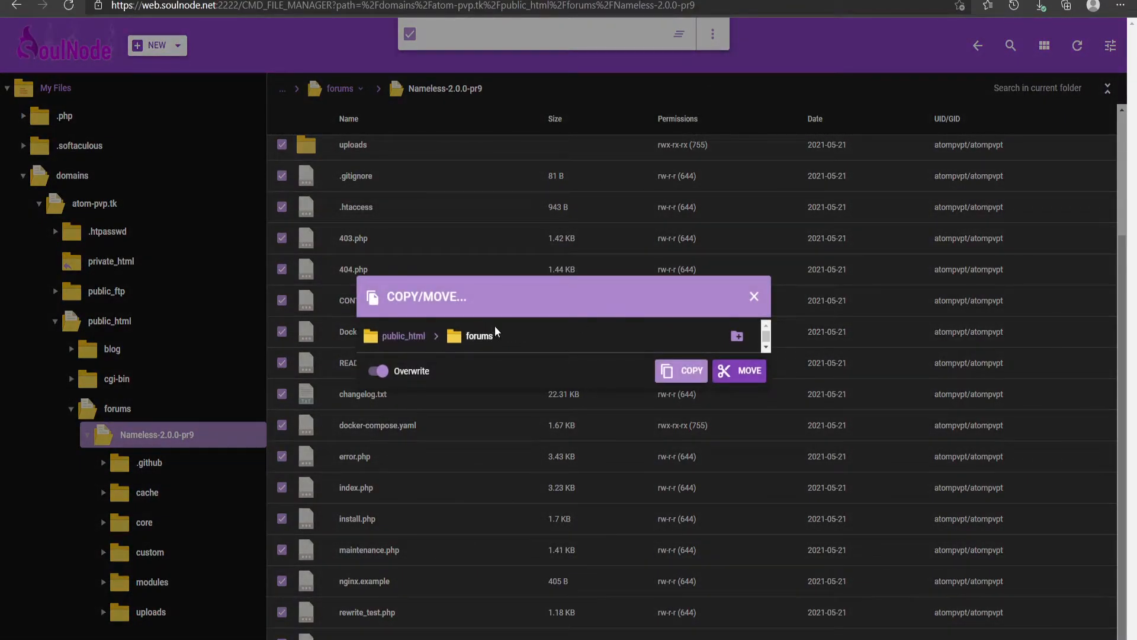
{"action": "left_click", "coordinate": [747, 373]}
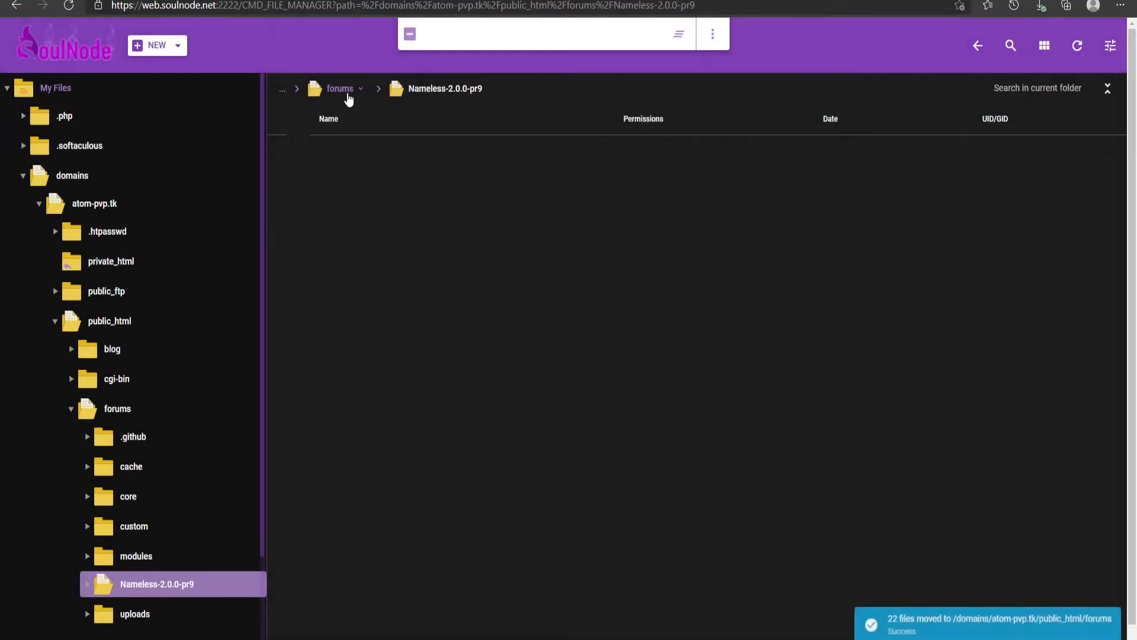
Browse the contents of the forums folder
{"action": "left_click", "coordinate": [343, 90]}
{"action": "scroll", "coordinate": [440, 217], "scroll_direction": "down", "scroll_amount": 2}
{"action": "scroll", "coordinate": [450, 296], "scroll_direction": "down", "scroll_amount": 3}
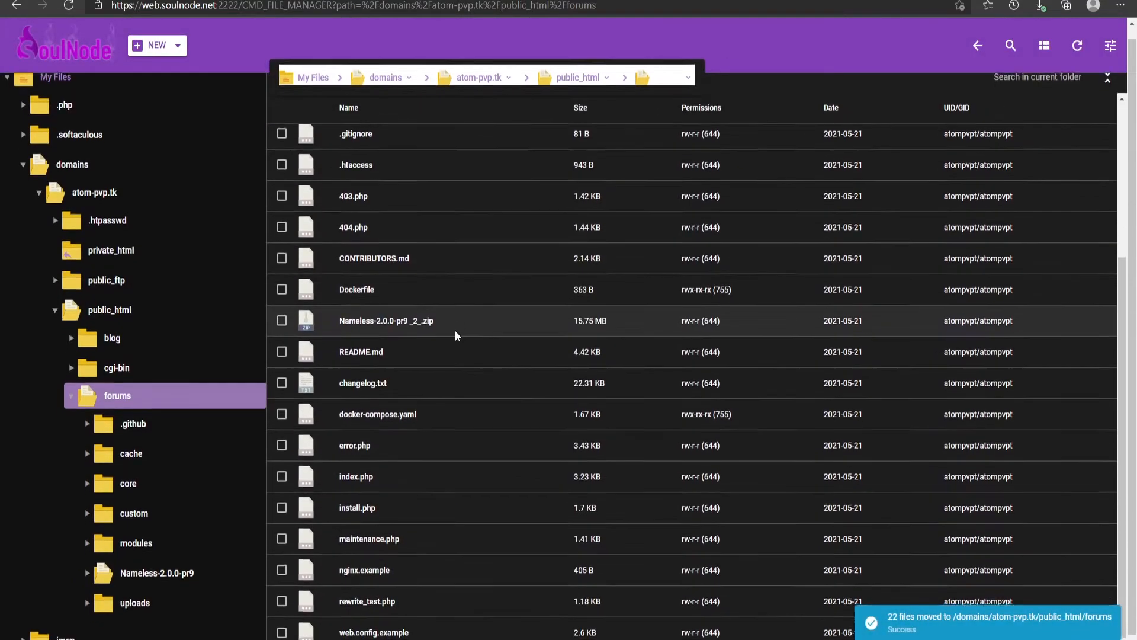
{"action": "scroll", "coordinate": [457, 428], "scroll_direction": "up", "scroll_amount": 6}
{"action": "scroll", "coordinate": [450, 439], "scroll_direction": "down", "scroll_amount": 3}
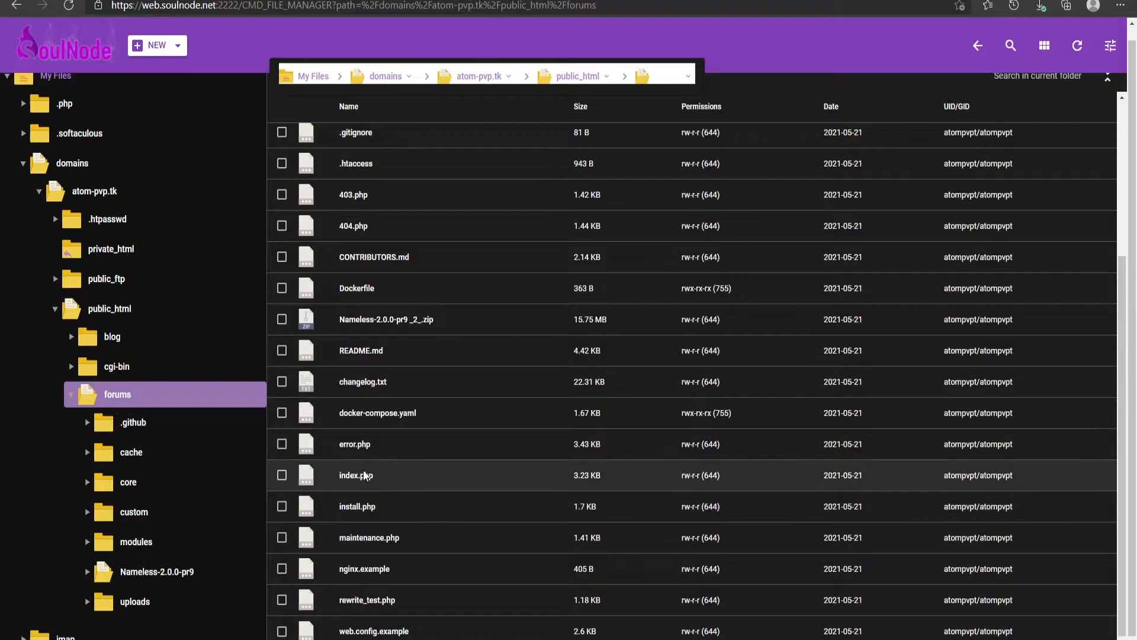
{"action": "scroll", "coordinate": [364, 474], "scroll_direction": "up", "scroll_amount": 3}
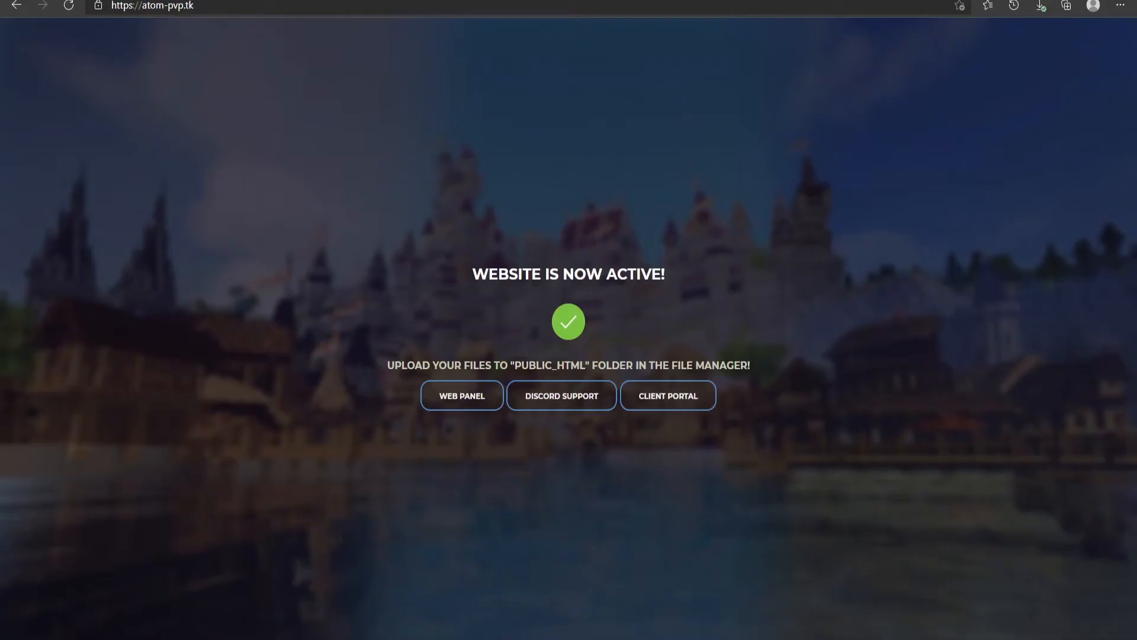
Open the site's /forums address in the browser to launch the NamelessMC installer
{"action": "left_click", "coordinate": [246, 4]}
{"action": "left_click", "coordinate": [245, 5]}
{"action": "type", "text": "/forums"}
{"action": "key", "text": "Return"}
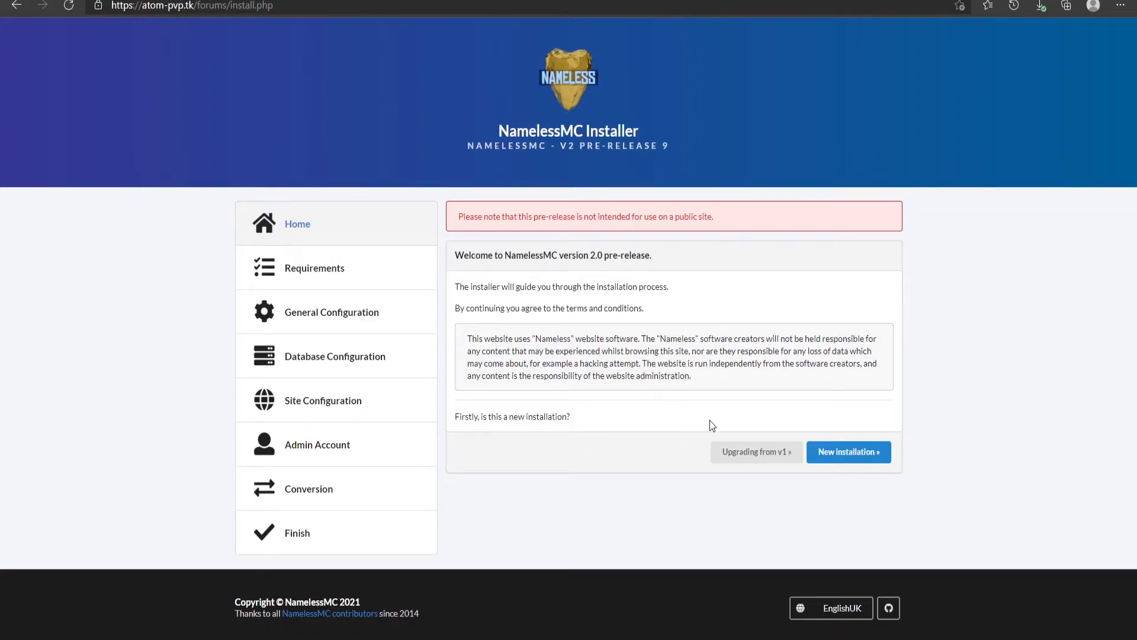
Start a new installation and proceed past the requirements check
{"action": "left_click", "coordinate": [865, 457]}
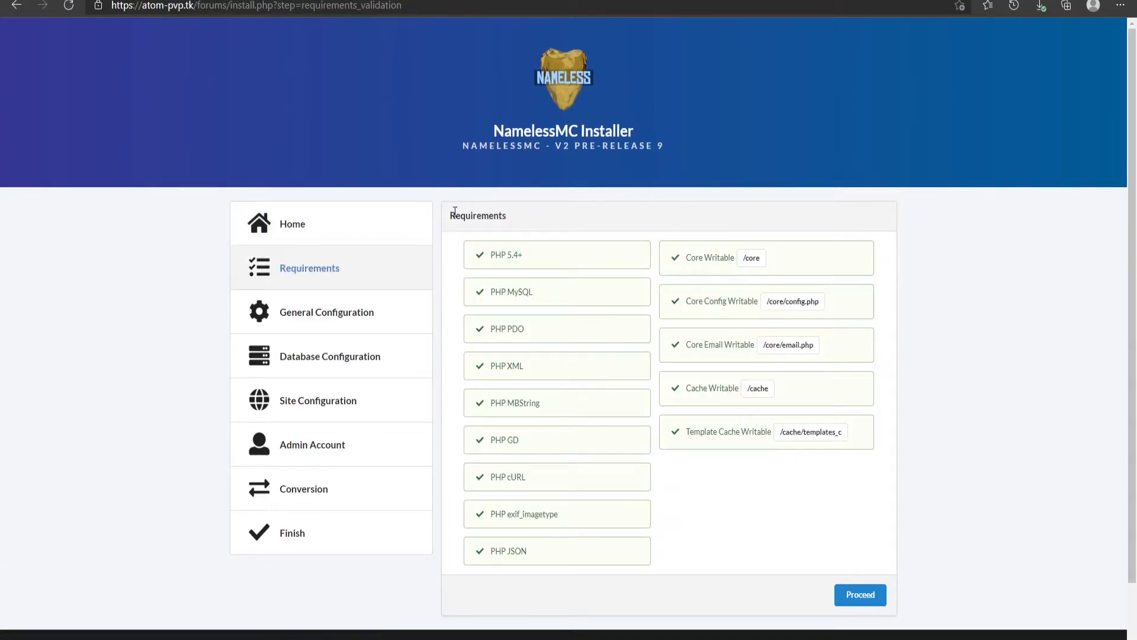
{"action": "scroll", "coordinate": [454, 211], "scroll_direction": "down", "scroll_amount": 1}
{"action": "left_click", "coordinate": [862, 536]}
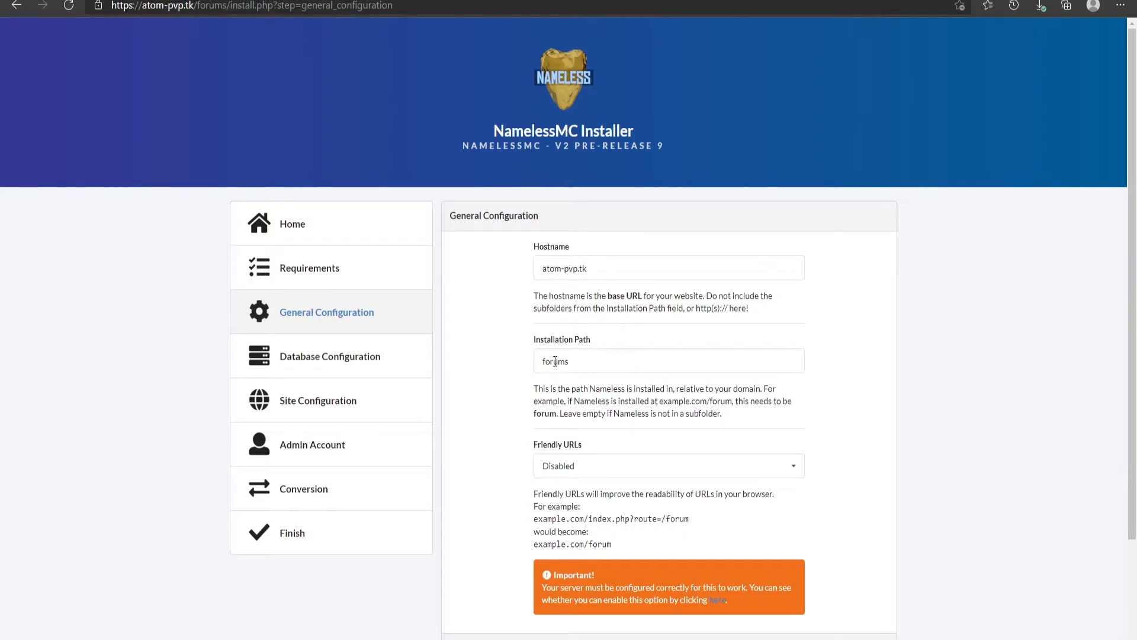
Enable Friendly URLs in the General Configuration, keeping the forums installation path, and proceed
{"action": "scroll", "coordinate": [596, 403], "scroll_direction": "down", "scroll_amount": 2}
{"action": "left_click", "coordinate": [586, 373]}
{"action": "left_click", "coordinate": [555, 400]}
{"action": "left_click_drag", "start_coordinate": [539, 429], "coordinate": [531, 453]}
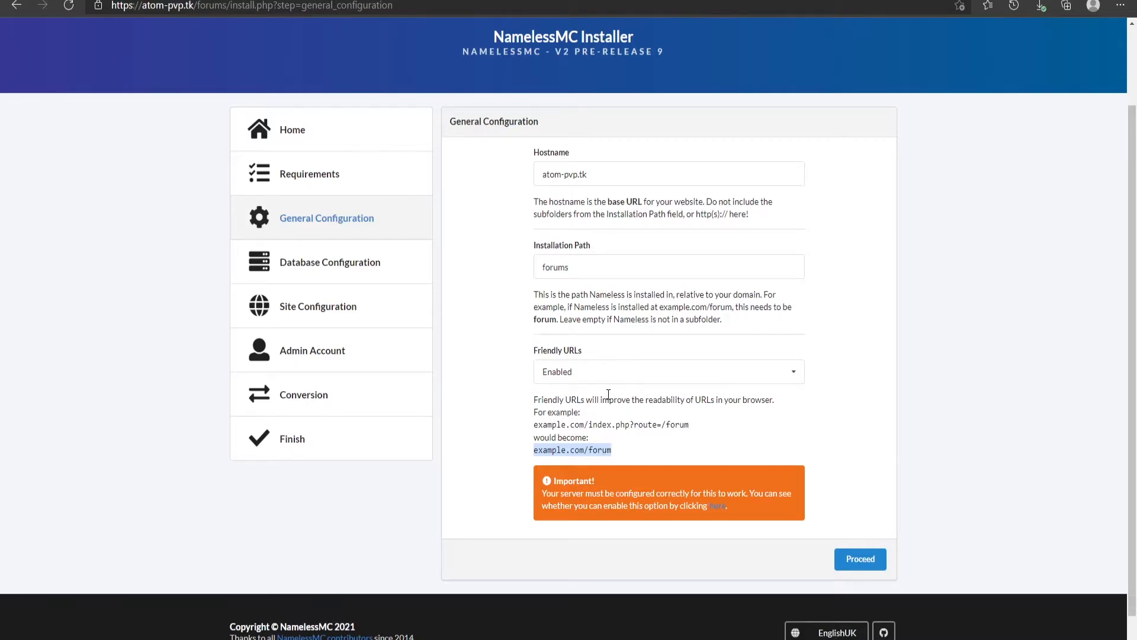
{"action": "left_click", "coordinate": [860, 560]}
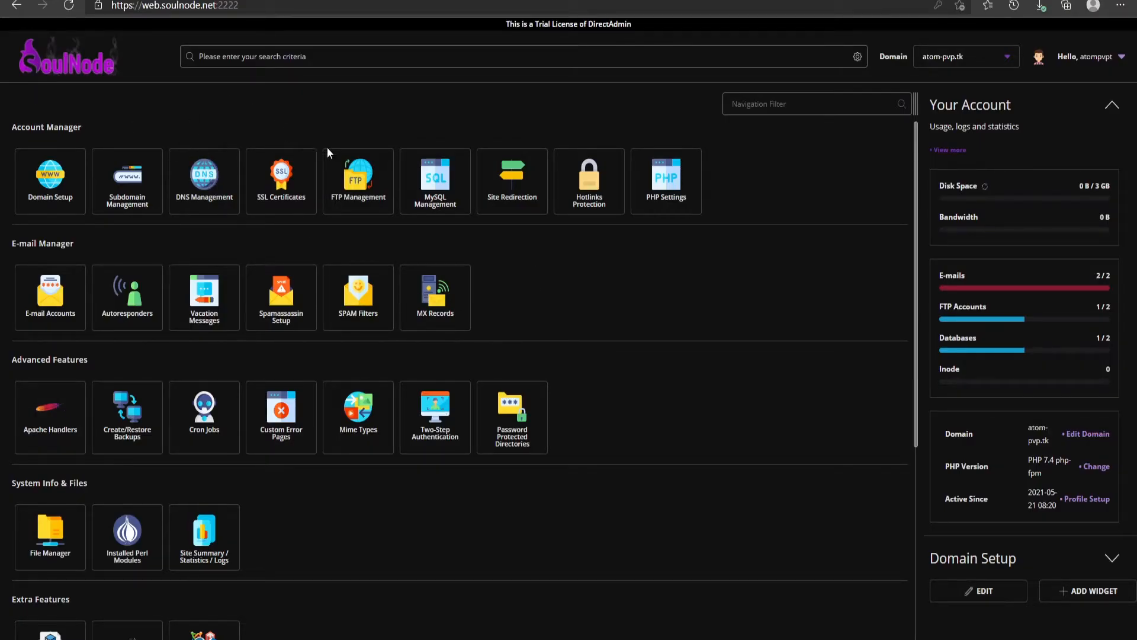
Create a new MySQL database named namelessmc with the same user name, pasting in the database password
{"action": "left_click", "coordinate": [437, 201]}
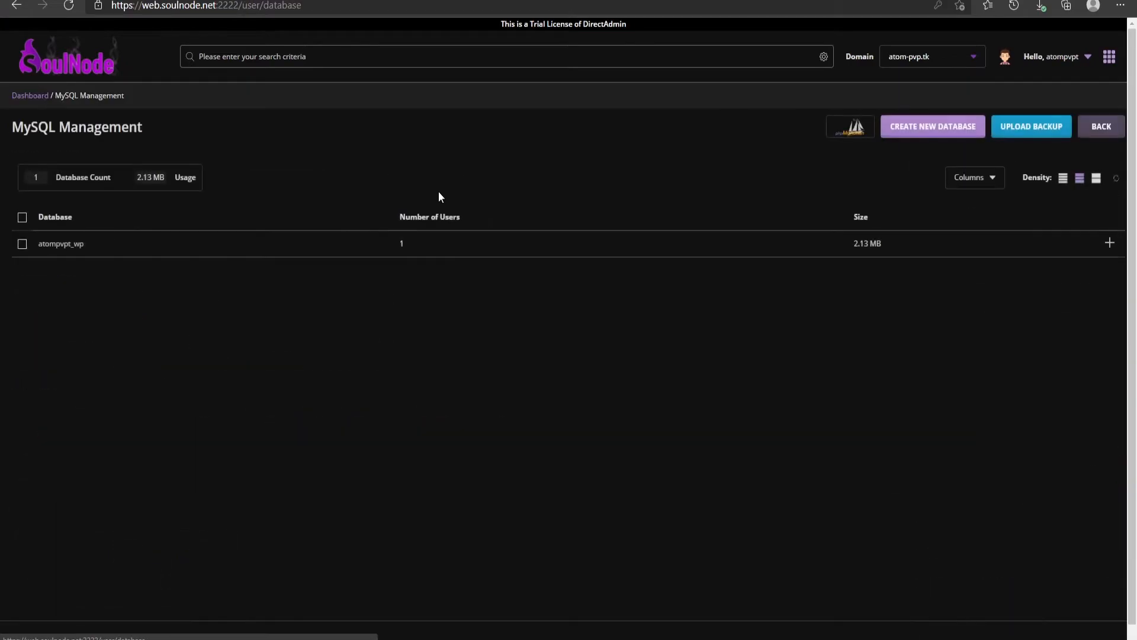
{"action": "left_click", "coordinate": [951, 133]}
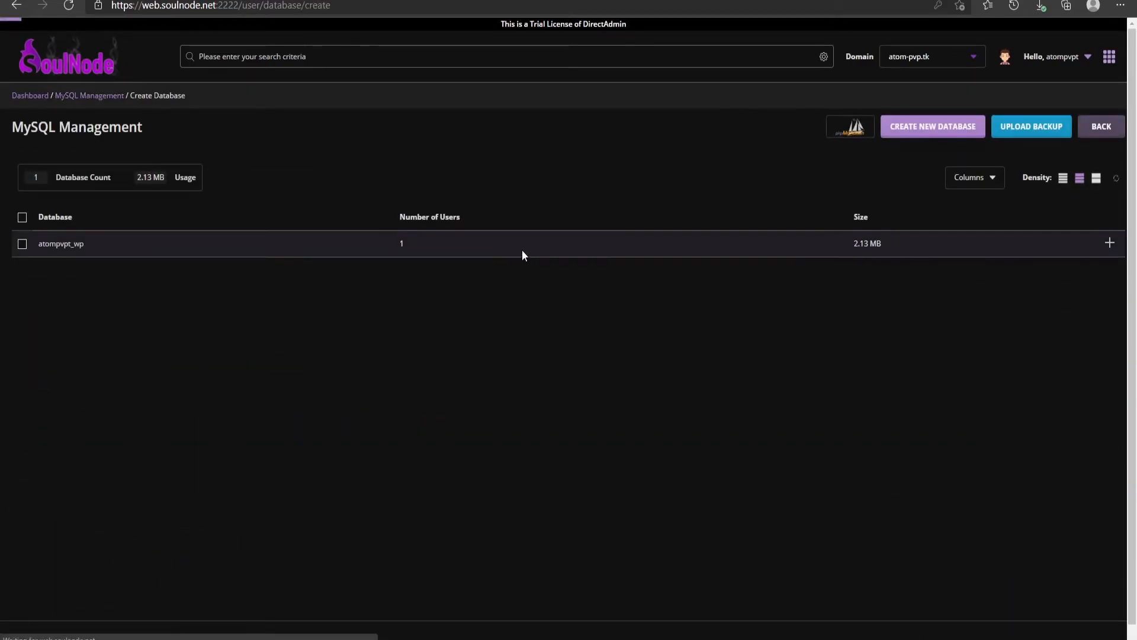
{"action": "left_click", "coordinate": [451, 177]}
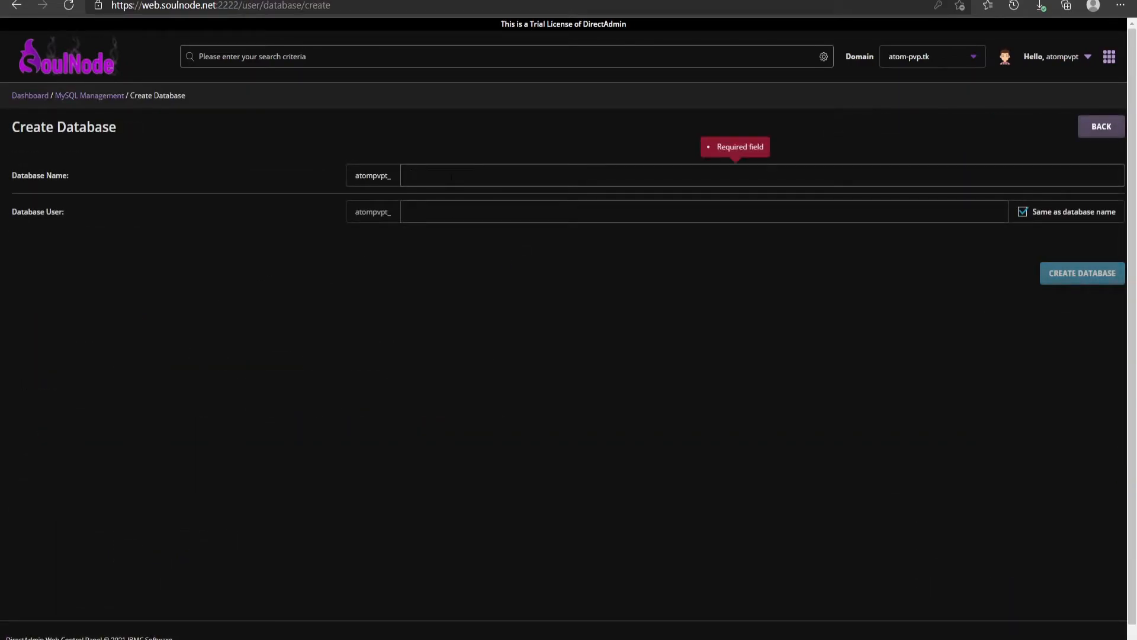
{"action": "type", "text": "namelessmc"}
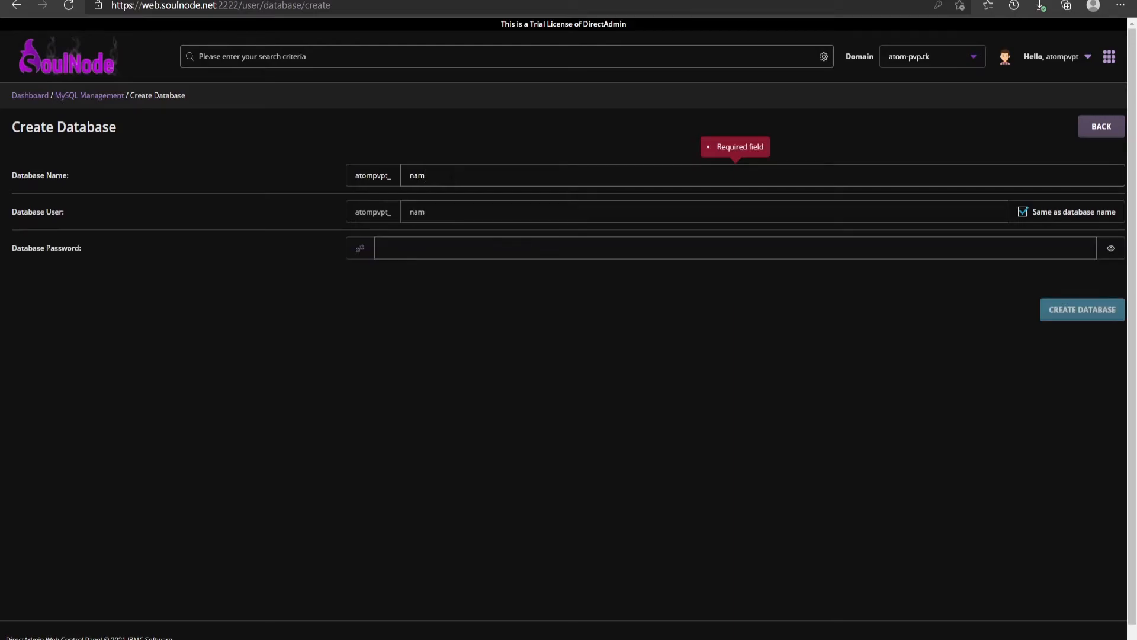
{"action": "key", "text": "ctrl+a"}
{"action": "left_click", "coordinate": [521, 248]}
{"action": "key", "text": "ctrl+v"}
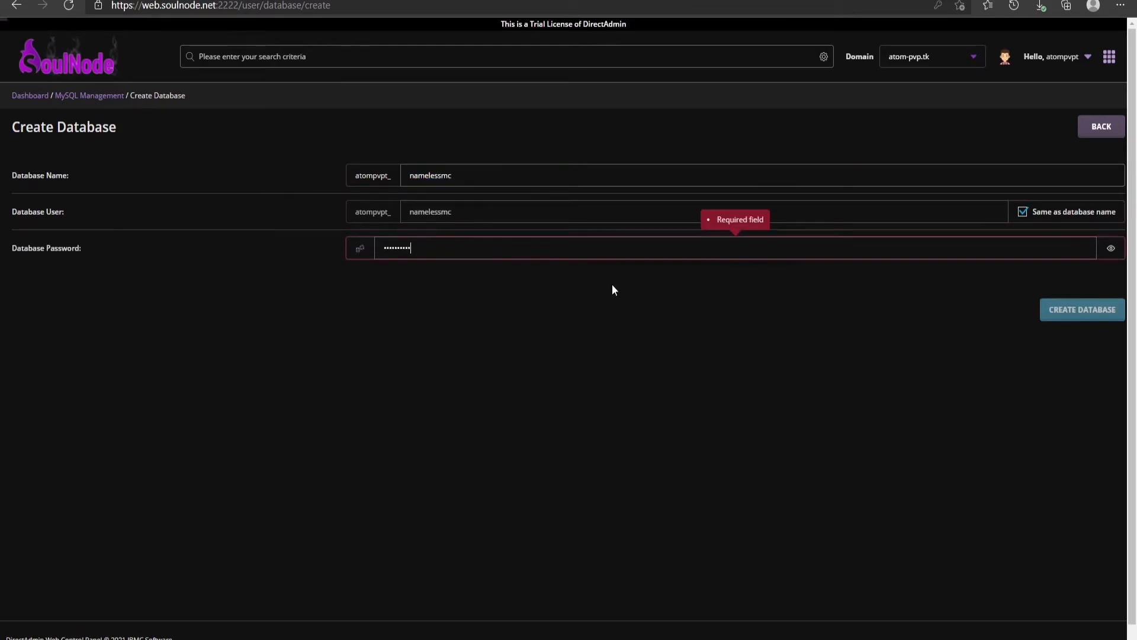
{"action": "left_click", "coordinate": [1105, 318]}
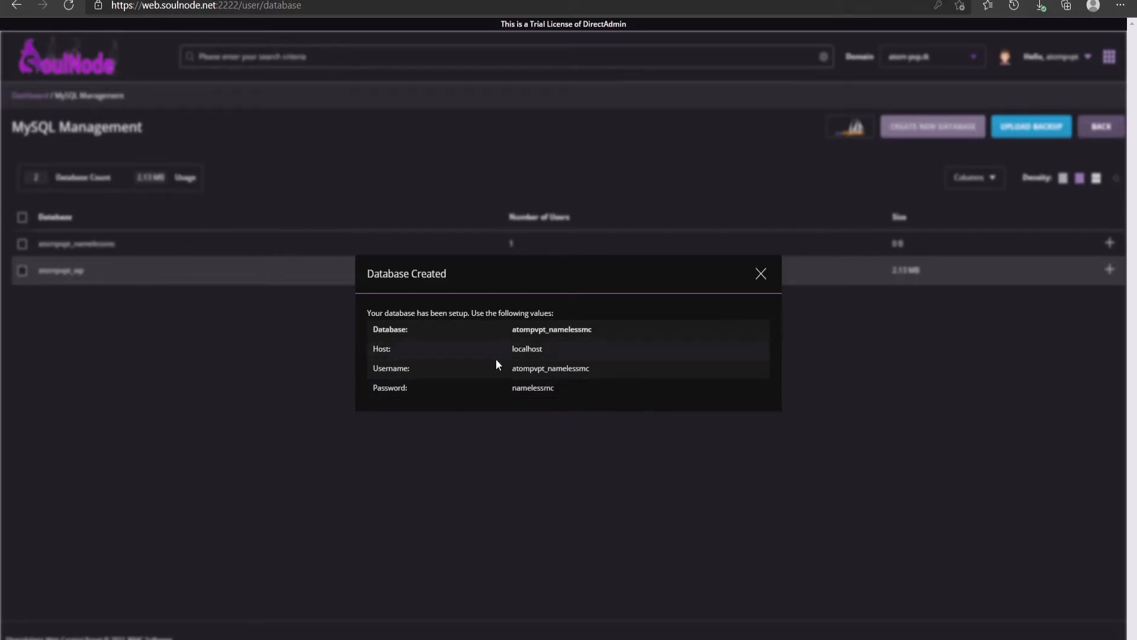
Fill the installer's database username and database name with atompvpt_namelessmc, copied from the database-created details
{"action": "left_click", "coordinate": [332, 0]}
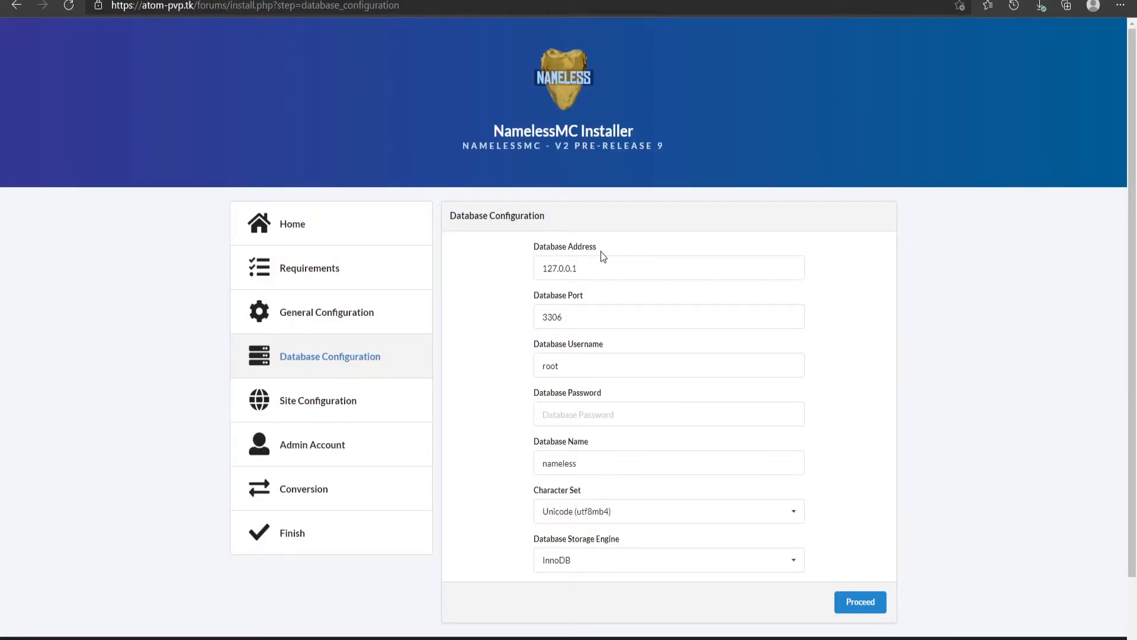
{"action": "left_click_drag", "start_coordinate": [592, 268], "coordinate": [539, 275]}
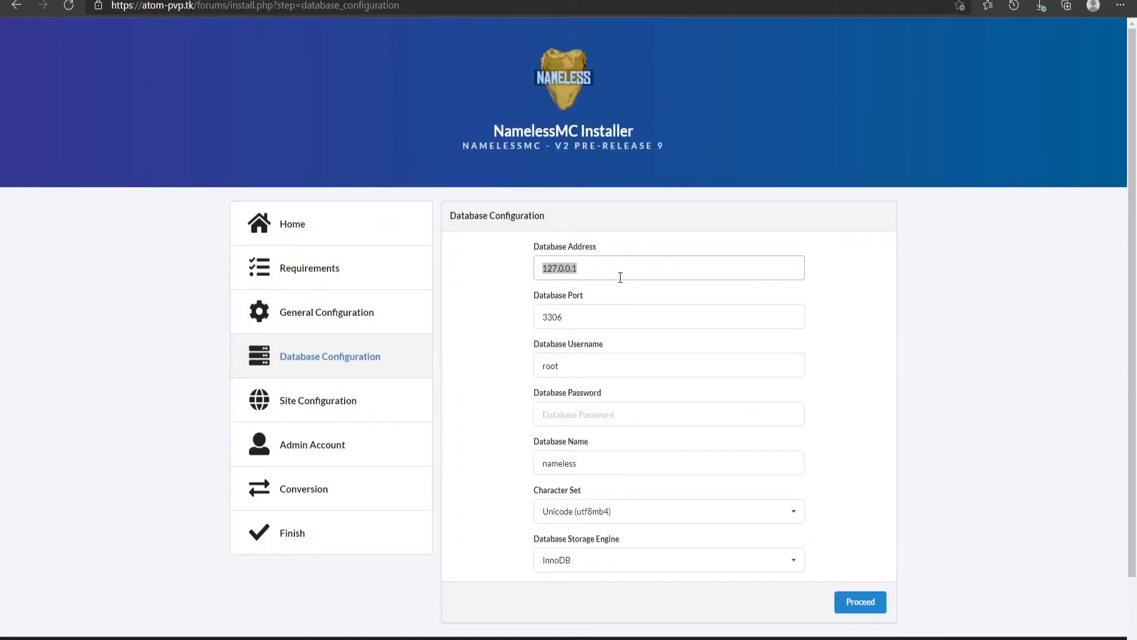
{"action": "key", "text": "ctrl+Tab"}
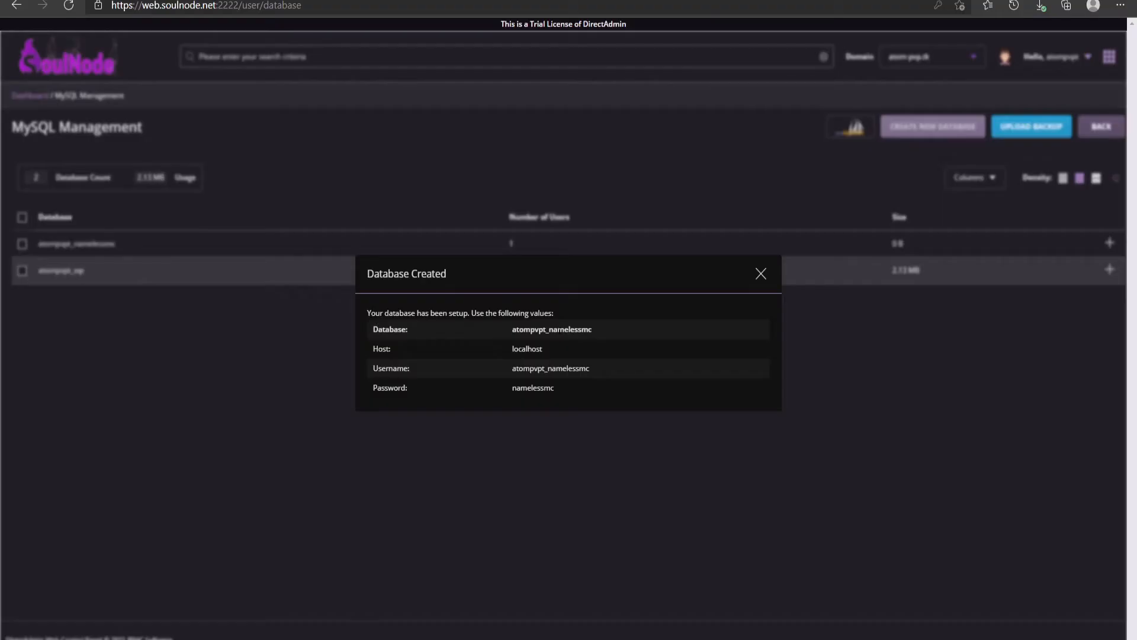
{"action": "left_click_drag", "start_coordinate": [597, 333], "coordinate": [513, 335]}
{"action": "key", "text": "ctrl+c"}
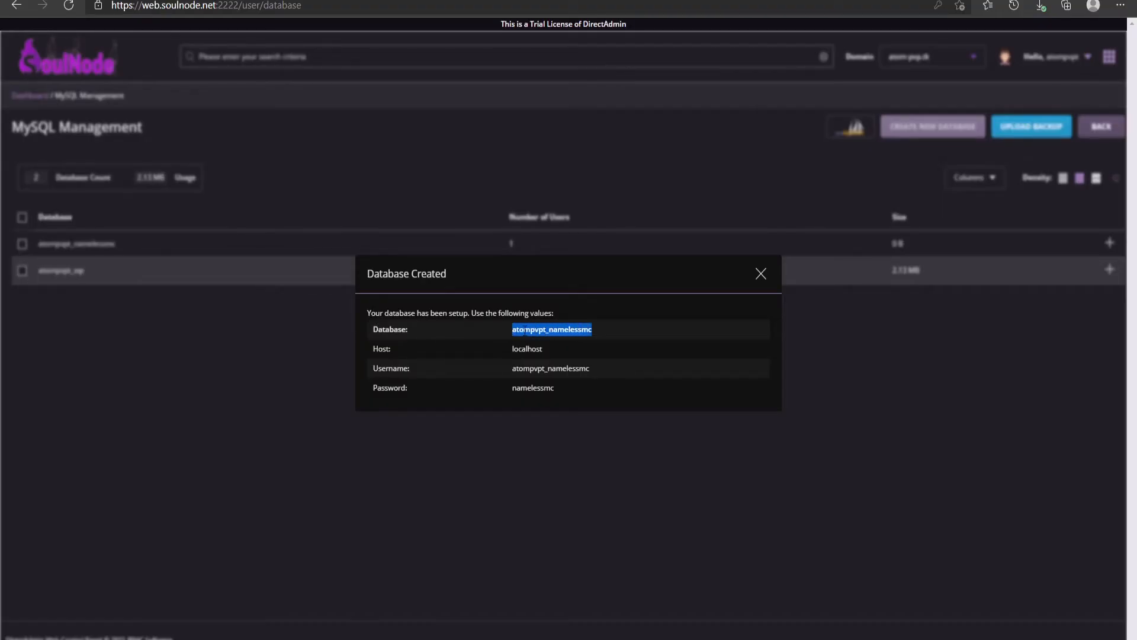
{"action": "key", "text": "ctrl+Tab"}
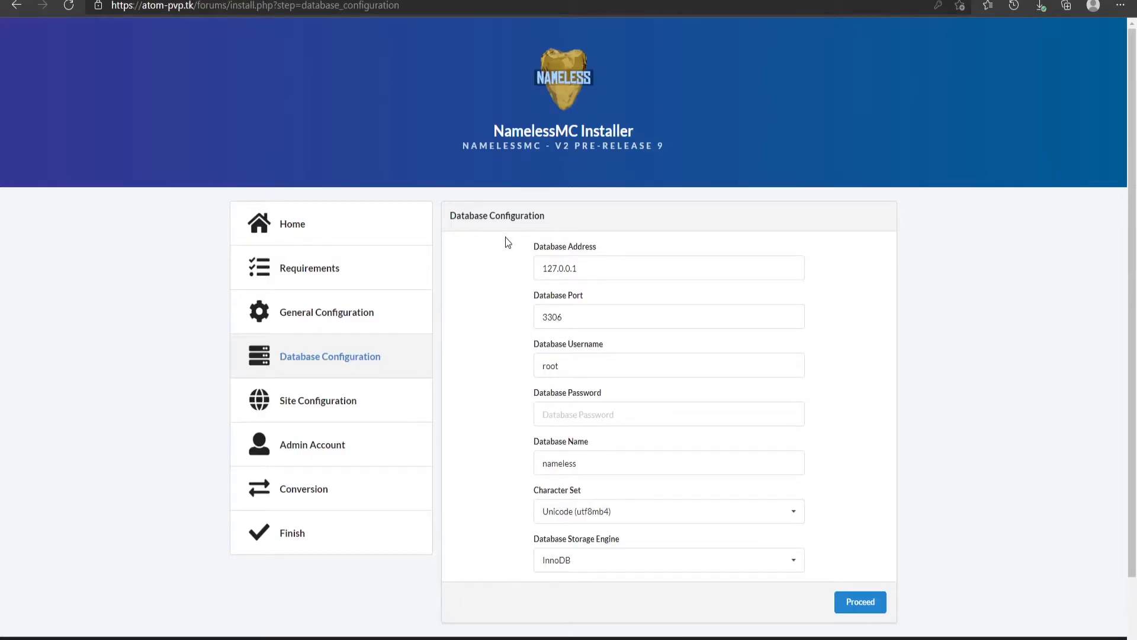
{"action": "double_click", "coordinate": [602, 368]}
{"action": "key", "text": "ctrl+v"}
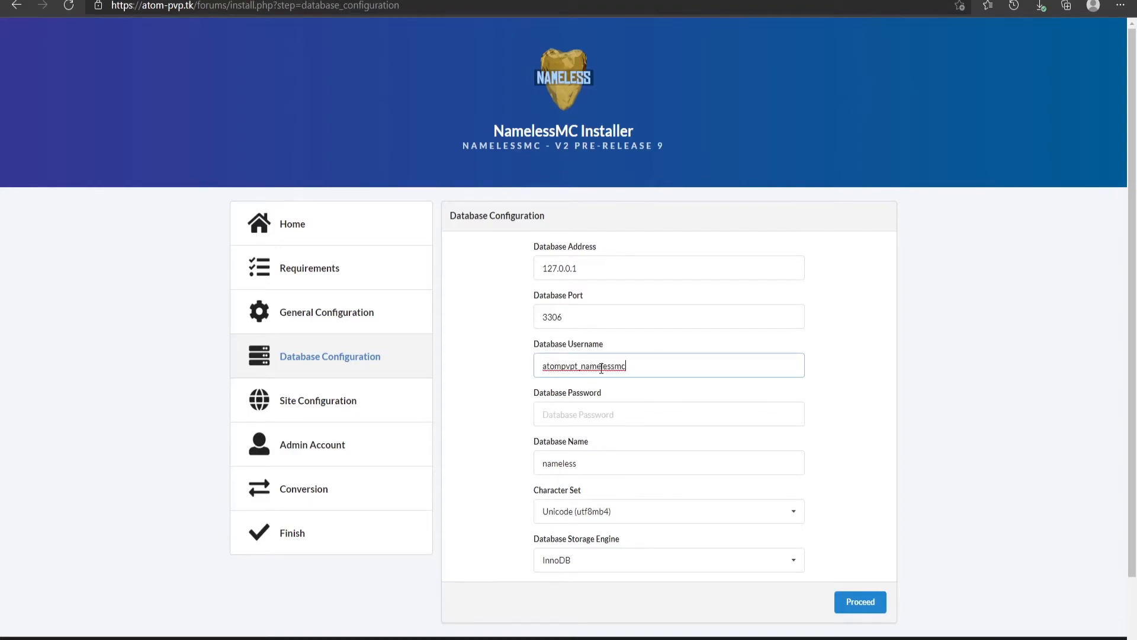
{"action": "double_click", "coordinate": [593, 470]}
{"action": "key", "text": "ctrl+v"}
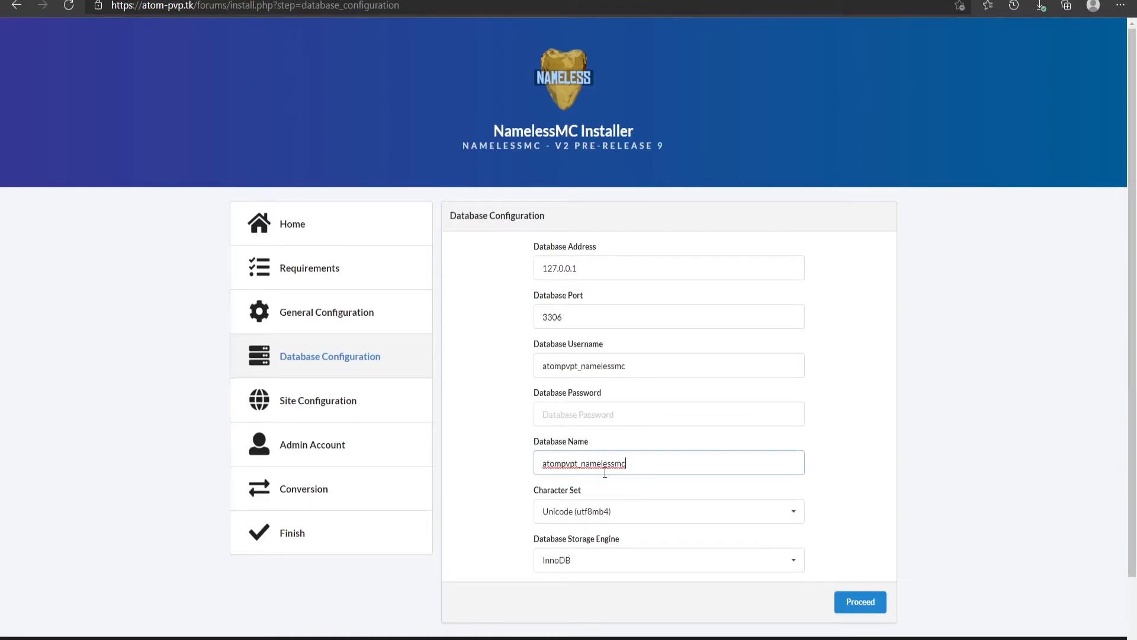
Paste the database password from the database-created details into the installer's Database Password field
{"action": "left_click", "coordinate": [606, 418]}
{"action": "left_click_drag", "start_coordinate": [628, 465], "coordinate": [586, 469]}
{"action": "left_click", "coordinate": [596, 416]}
{"action": "key", "text": "ctrl+v"}
{"action": "key", "text": "ctrl+Tab"}
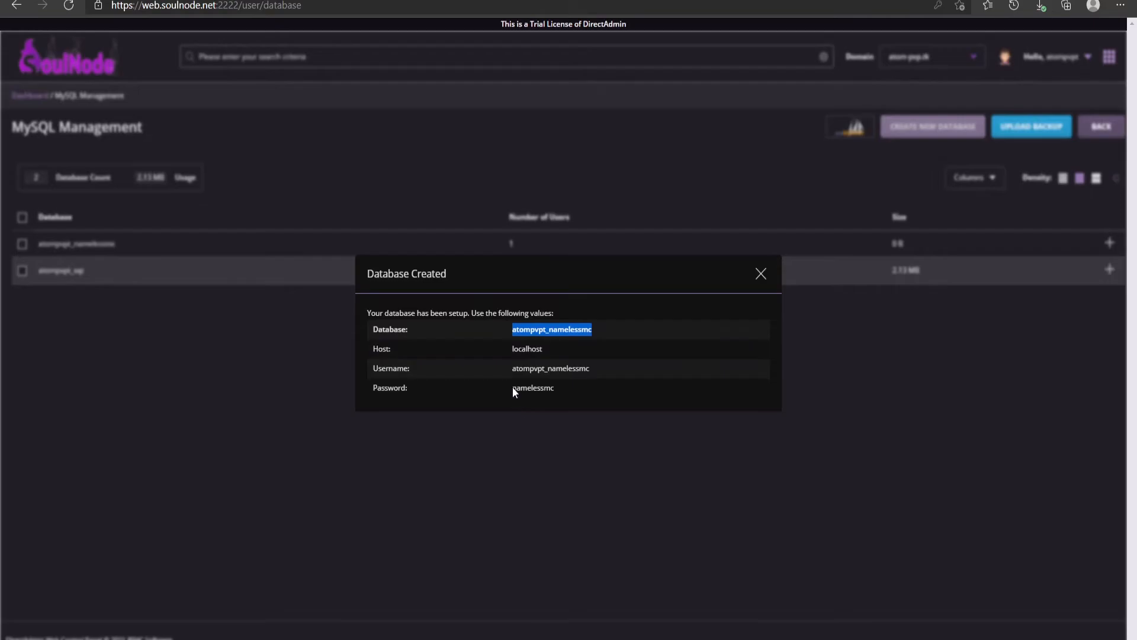
{"action": "key", "text": "ctrl+Tab"}
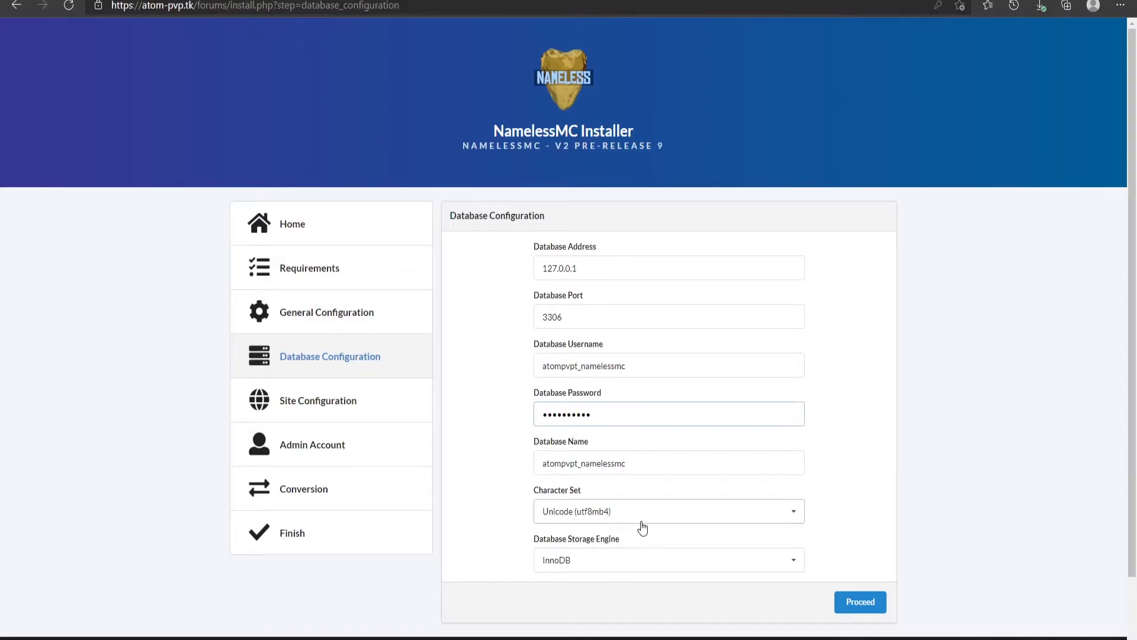
Proceed with the database configuration and continue once the database is initialised
{"action": "scroll", "coordinate": [621, 526], "scroll_direction": "down", "scroll_amount": 2}
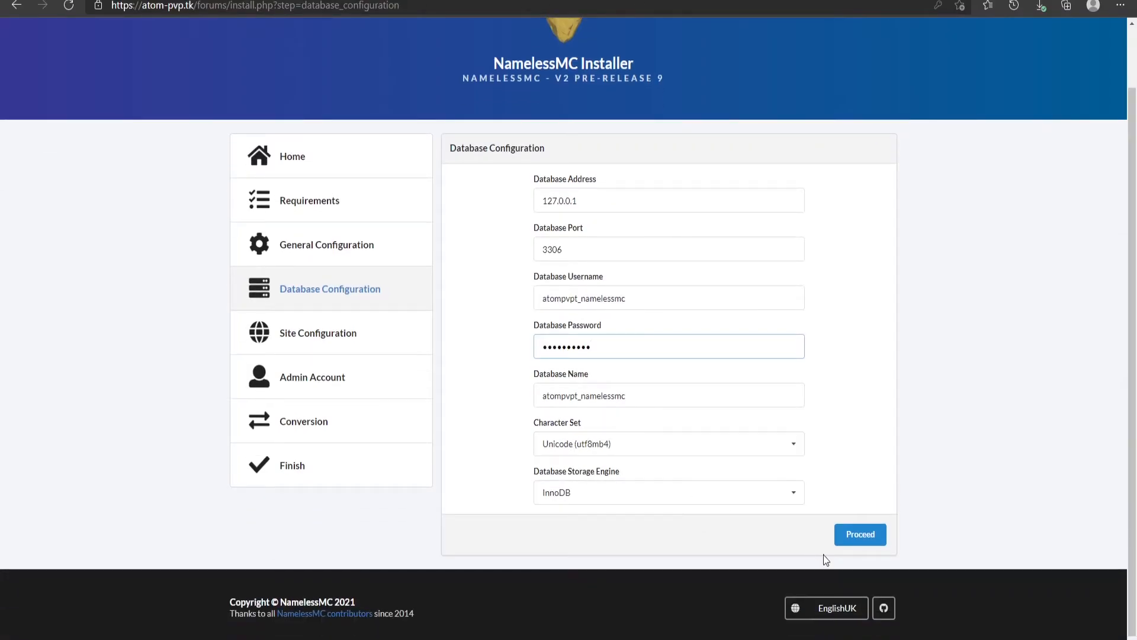
{"action": "left_click", "coordinate": [865, 544]}
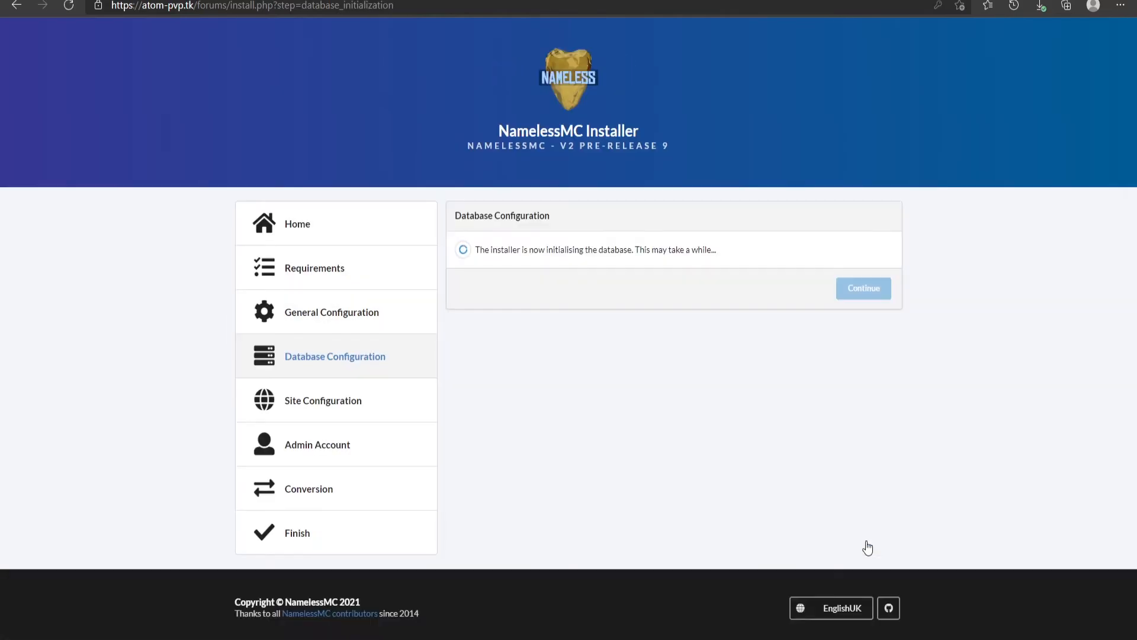
{"action": "left_click", "coordinate": [628, 287]}
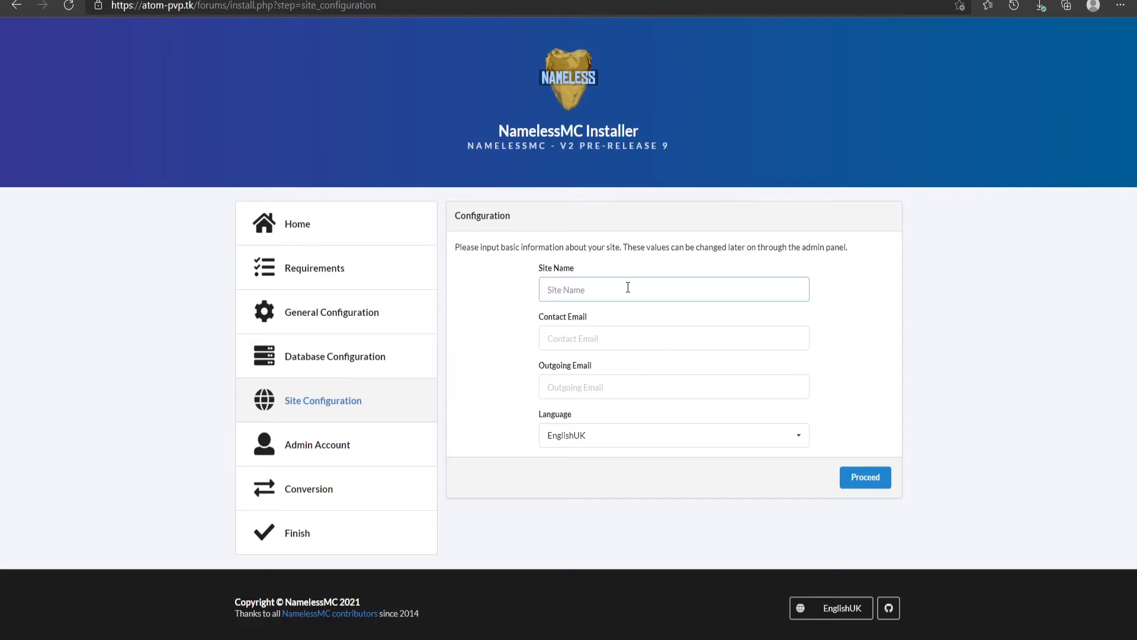
Set the site name to AtomPVP, fill in the site's admin contact and outgoing e-mail addresses, and proceed
{"action": "type", "text": "AtomPVP"}
{"action": "left_click", "coordinate": [623, 340]}
{"action": "left_click", "coordinate": [644, 360]}
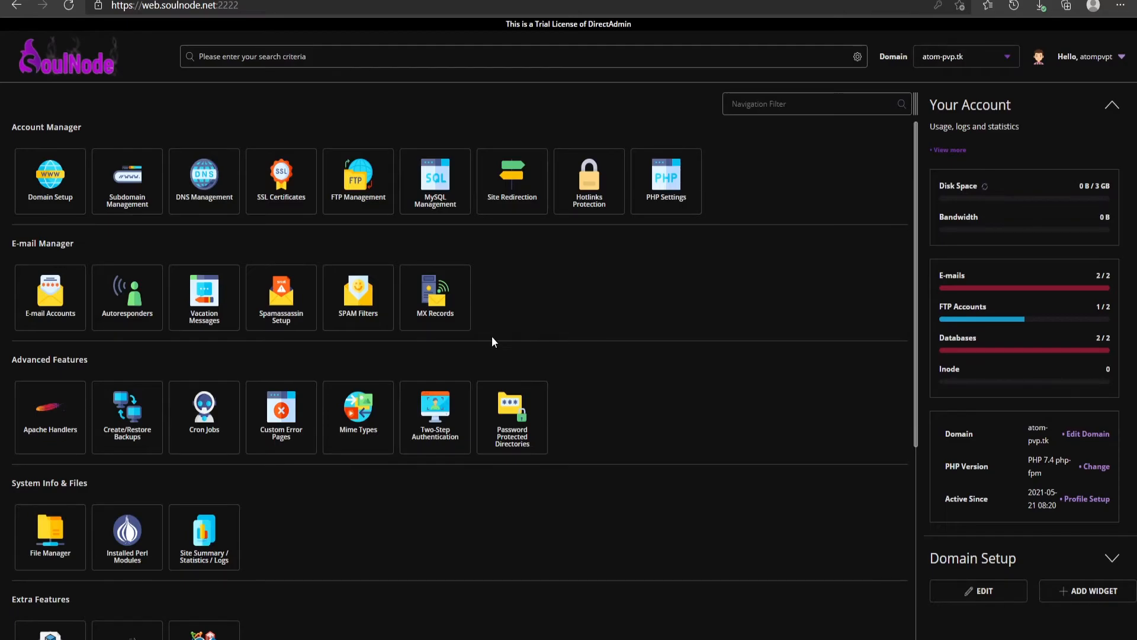
{"action": "left_click", "coordinate": [51, 311]}
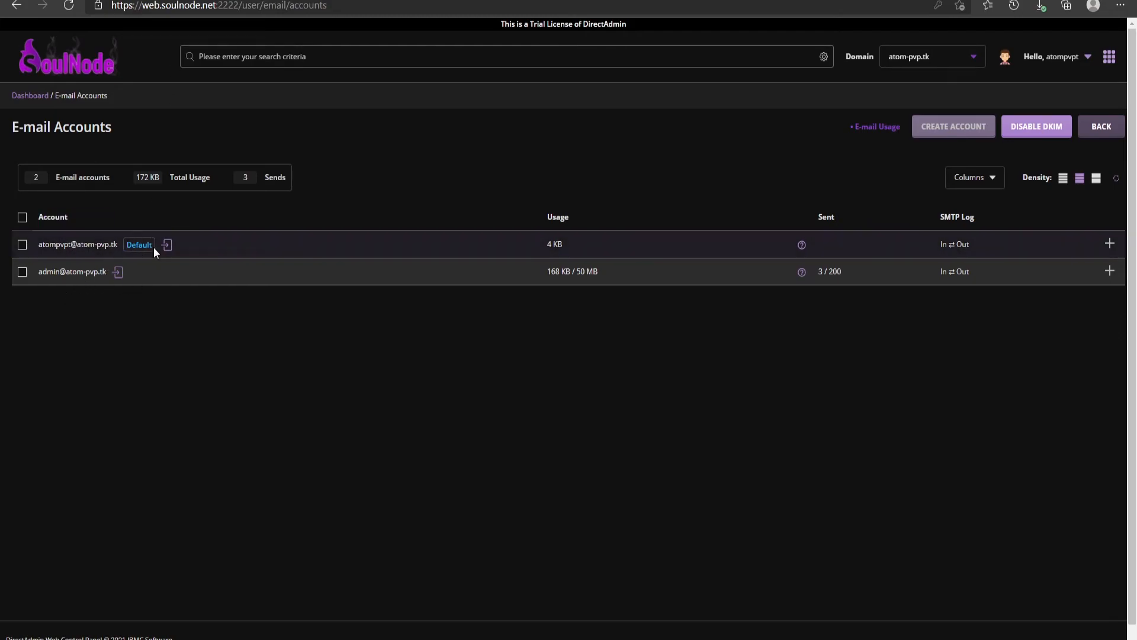
{"action": "left_click", "coordinate": [284, 1]}
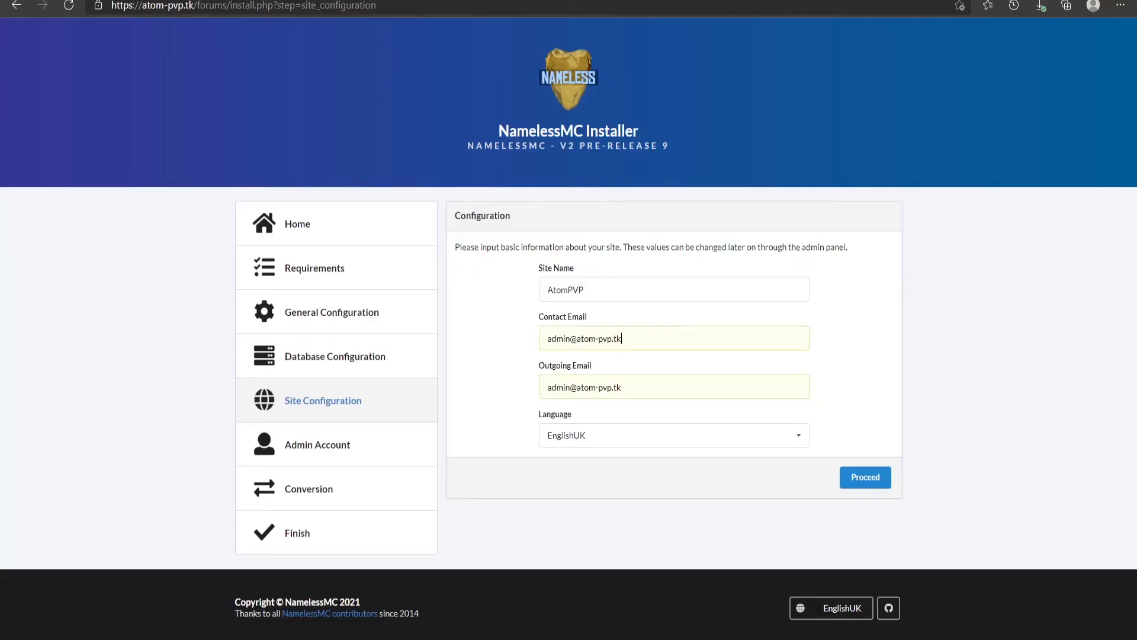
{"action": "left_click", "coordinate": [876, 475]}
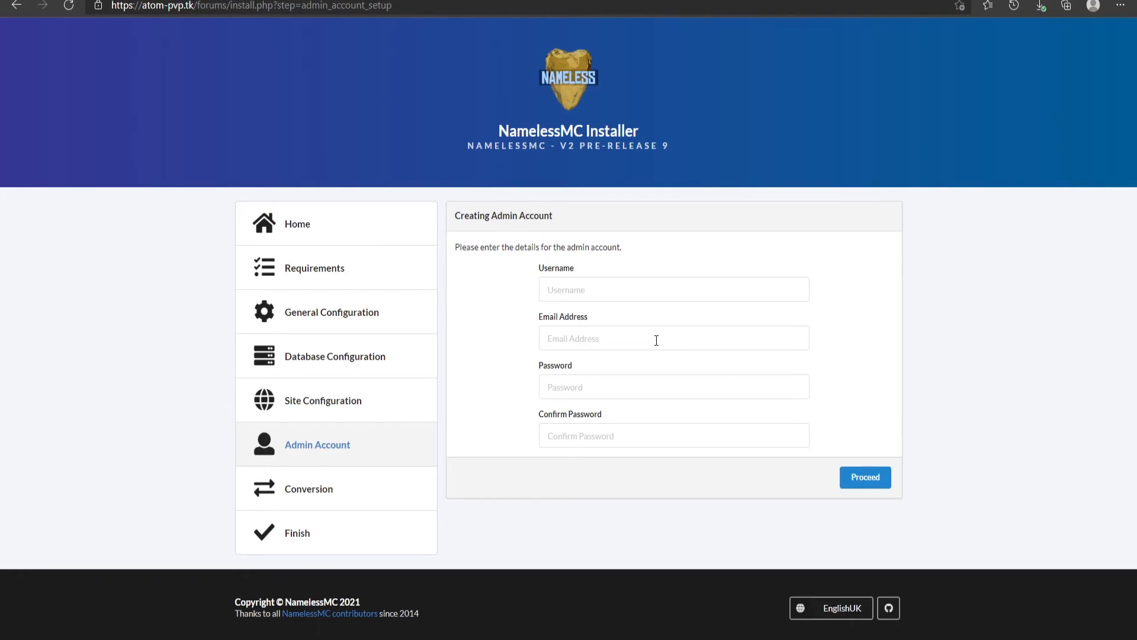
Create the admin account with a username and e-mail, pasting the account password into both password fields, and proceed
{"action": "left_click", "coordinate": [621, 290]}
{"action": "left_click", "coordinate": [619, 383]}
{"action": "key", "text": "ctrl+v"}
{"action": "left_click", "coordinate": [626, 436]}
{"action": "key", "text": "ctrl+v"}
{"action": "left_click", "coordinate": [866, 482]}
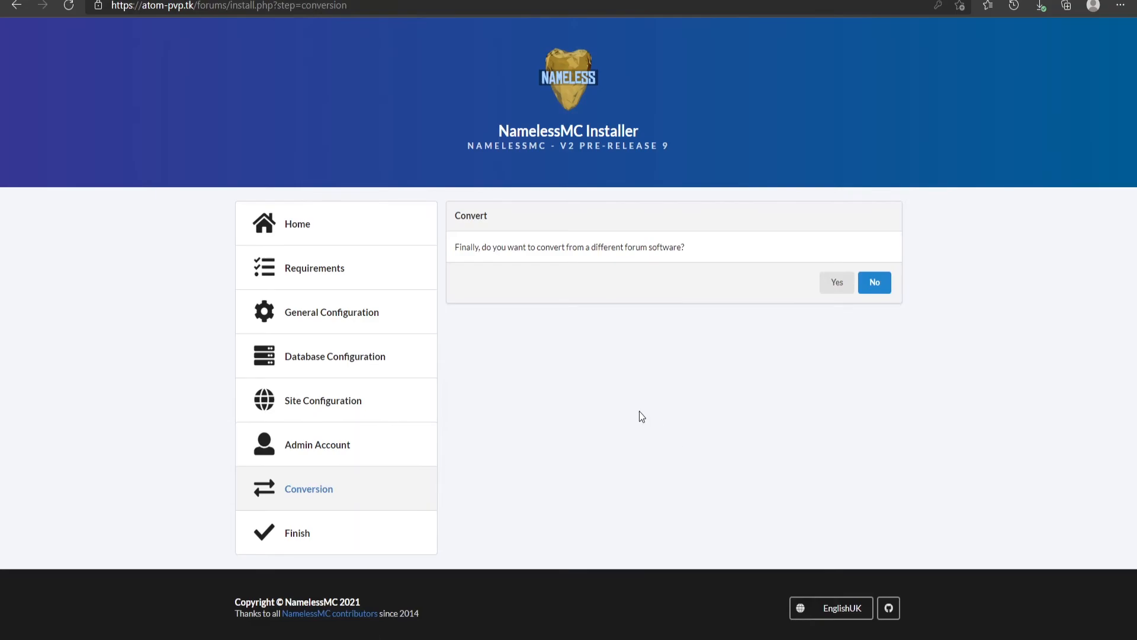
Decline converting from other forum software and finish the installation
{"action": "left_click", "coordinate": [873, 284]}
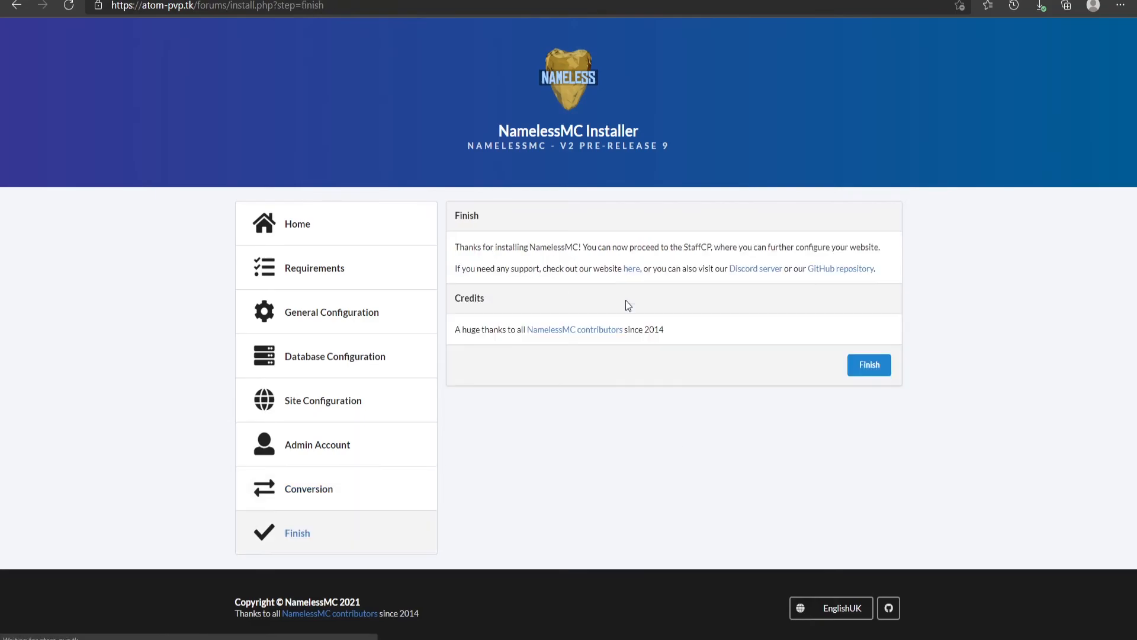
{"action": "left_click", "coordinate": [868, 372]}
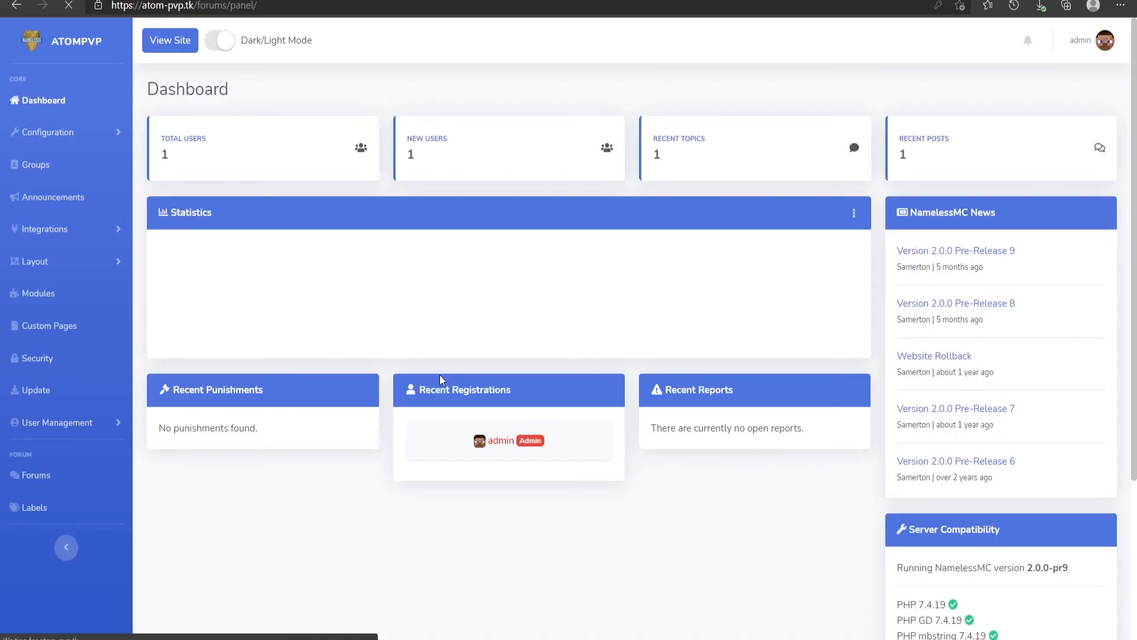
Switch the StaffCP panel to dark mode
{"action": "left_click", "coordinate": [218, 40]}
{"action": "scroll", "coordinate": [343, 168], "scroll_direction": "down", "scroll_amount": 3}
{"action": "scroll", "coordinate": [342, 170], "scroll_direction": "up", "scroll_amount": 3}
Browse the StaffCP Integrations, Layout and Modules sections and view the forum's public home page
{"action": "left_click", "coordinate": [170, 42]}
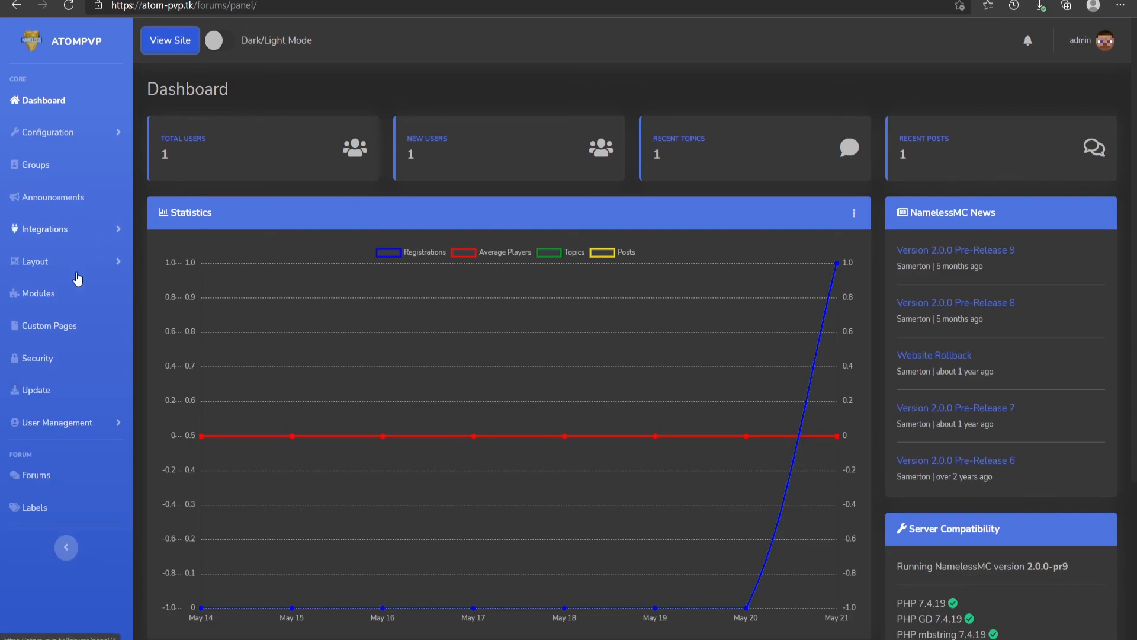
{"action": "left_click", "coordinate": [76, 269]}
{"action": "left_click", "coordinate": [81, 230]}
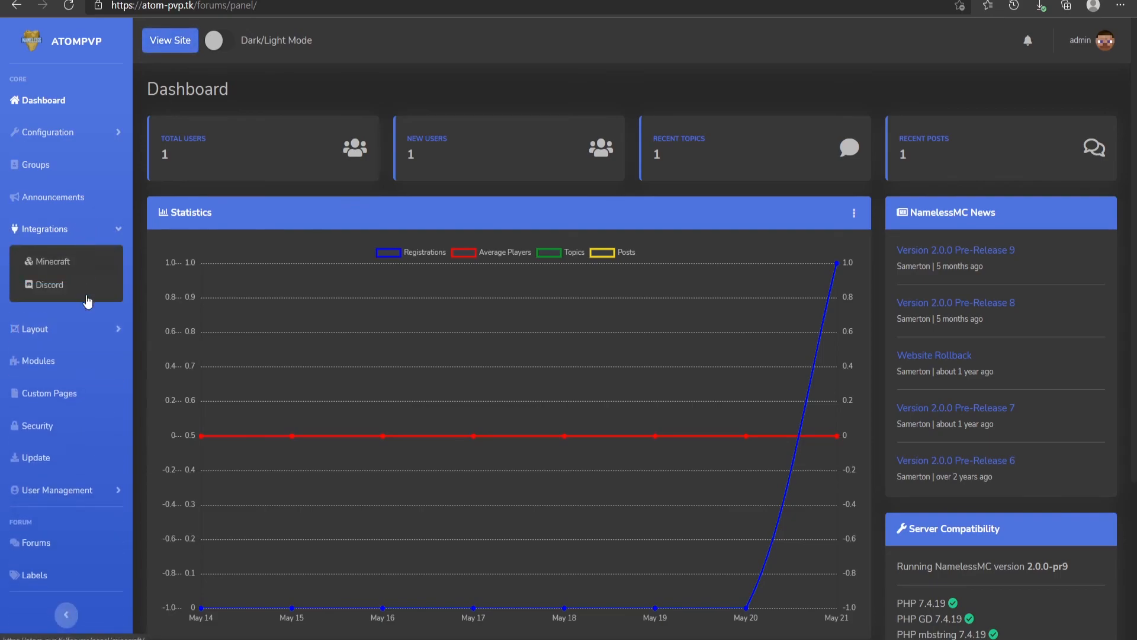
{"action": "left_click", "coordinate": [62, 330]}
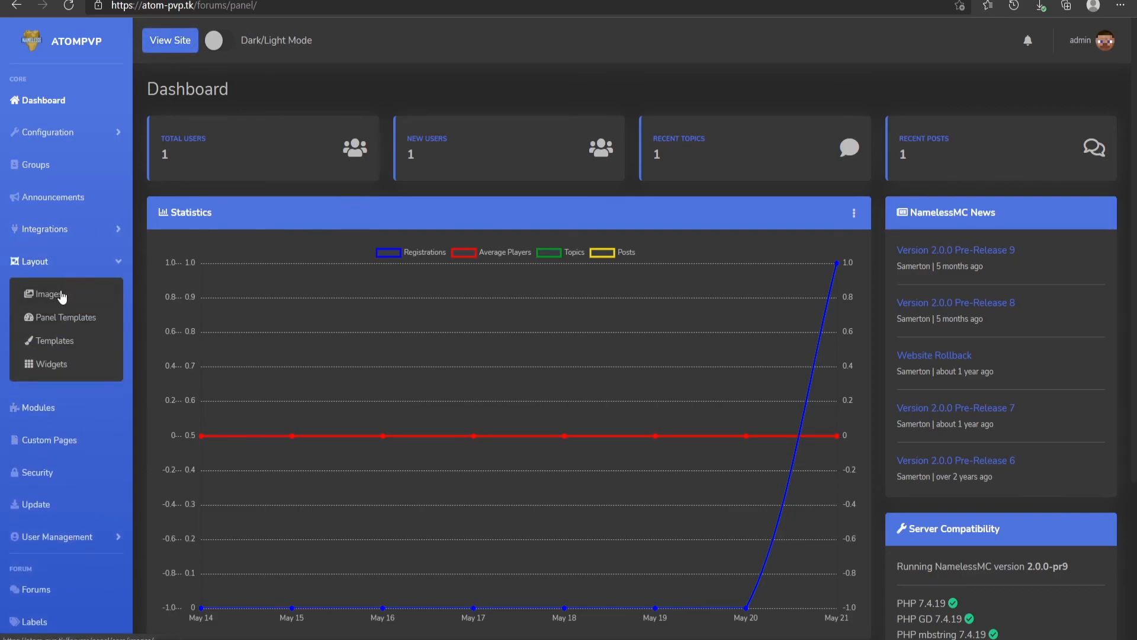
{"action": "left_click", "coordinate": [69, 409]}
{"action": "scroll", "coordinate": [317, 161], "scroll_direction": "down", "scroll_amount": 1}
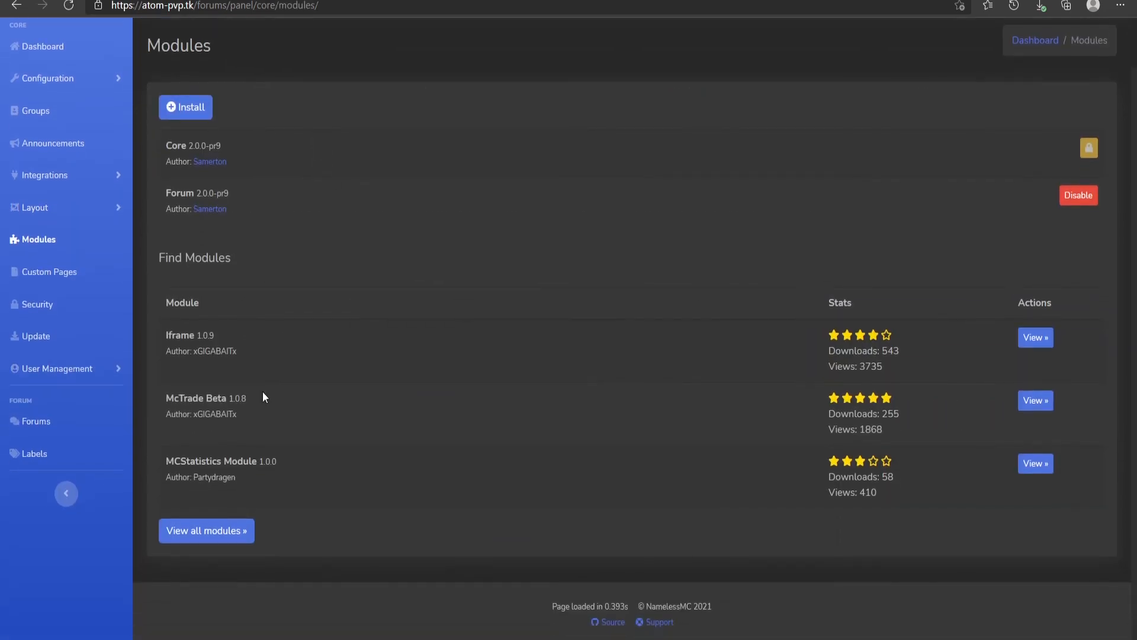
{"action": "scroll", "coordinate": [204, 509], "scroll_direction": "up", "scroll_amount": 1}
{"action": "left_click", "coordinate": [48, 111]}
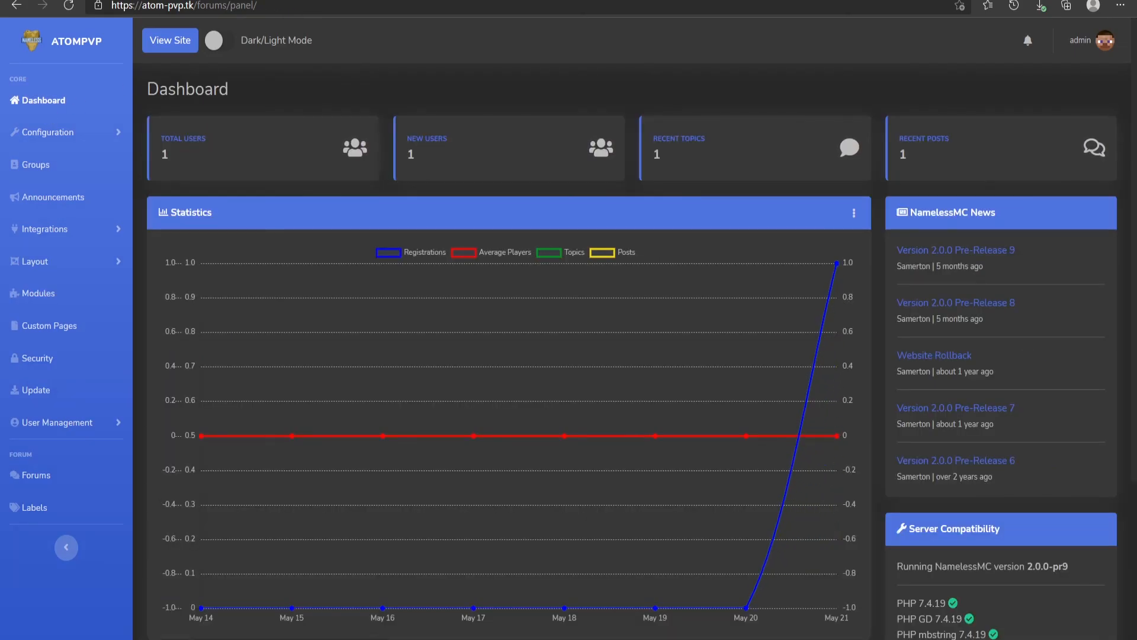
{"action": "key", "text": "ctrl+Tab"}
{"action": "left_click", "coordinate": [249, 25]}
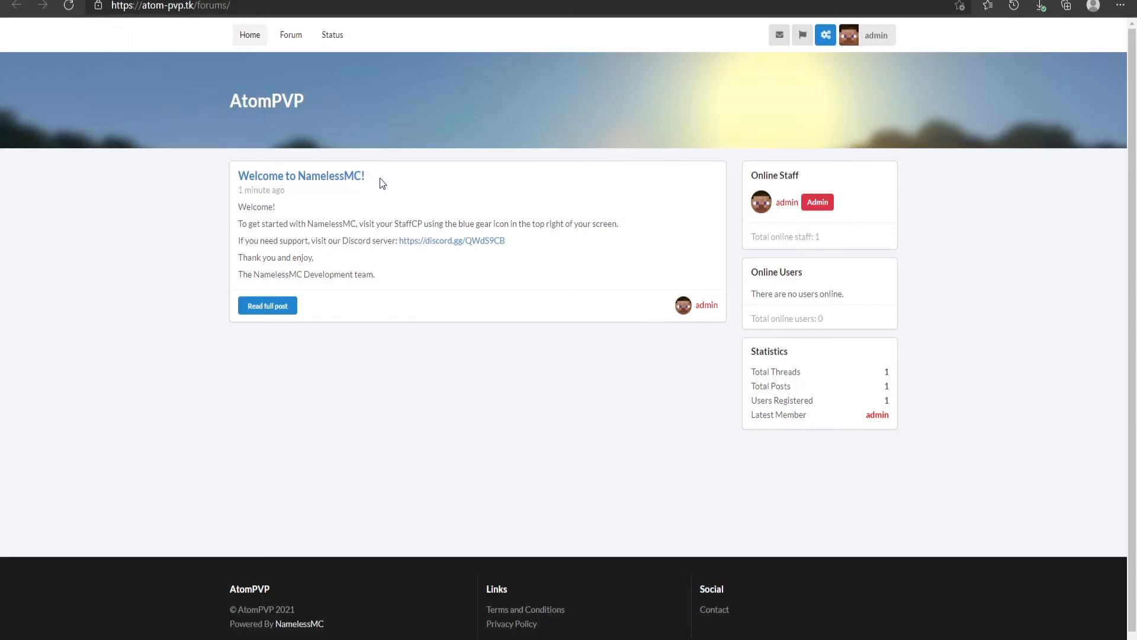